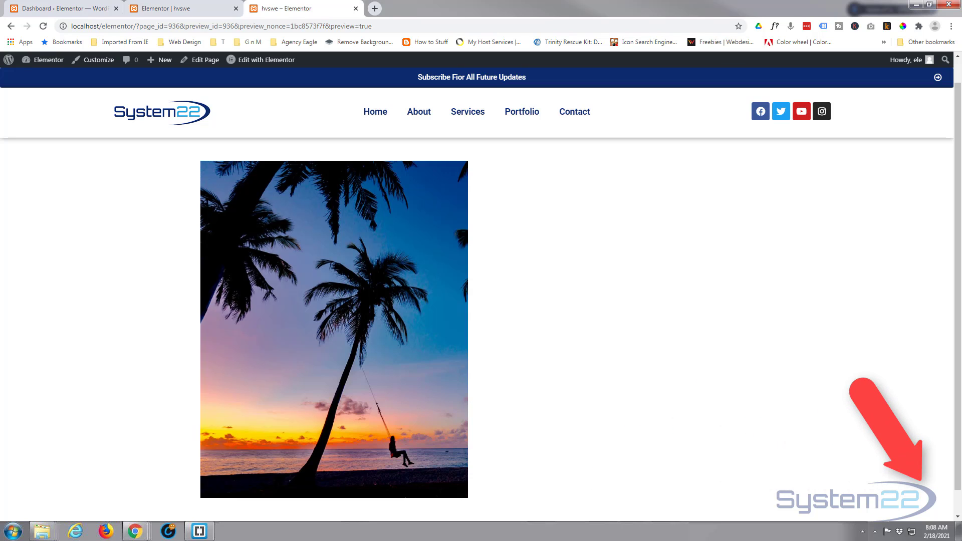
# - Examine the palm-tree image box's hover reveal on the preview page and return to the page editor
pyautogui.moveTo(399, 322)
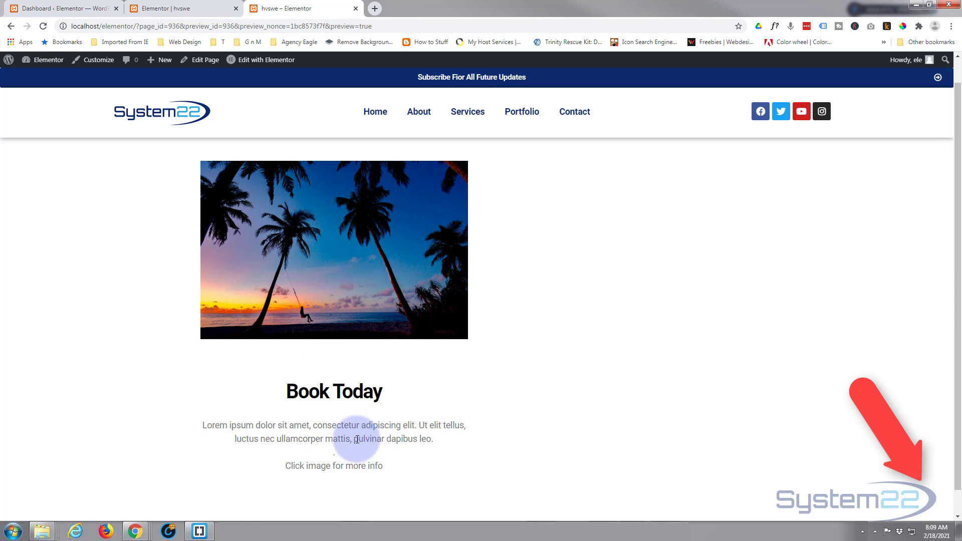
pyautogui.click(318, 451)
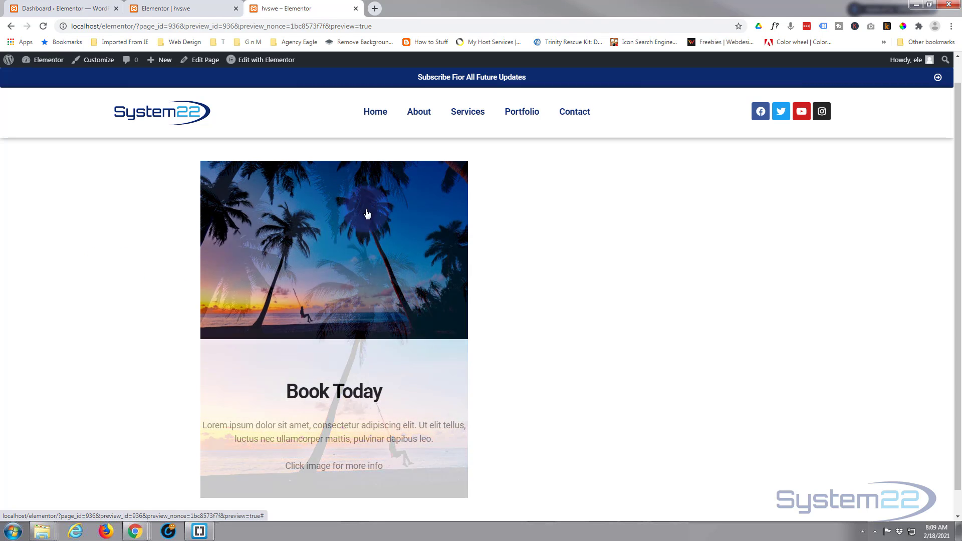
pyautogui.click(185, 8)
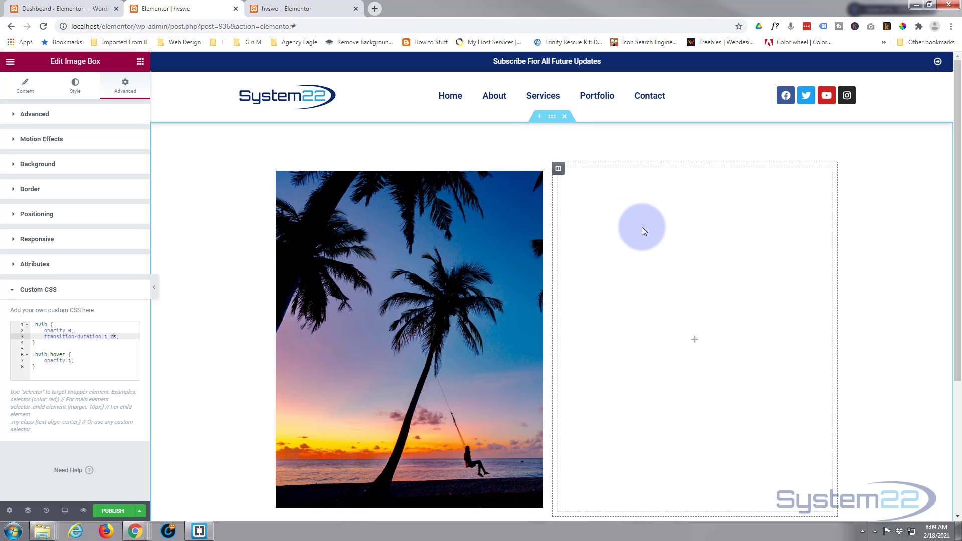
# - Add an Image Box widget to the empty column beside the palm-tree image
pyautogui.click(140, 64)
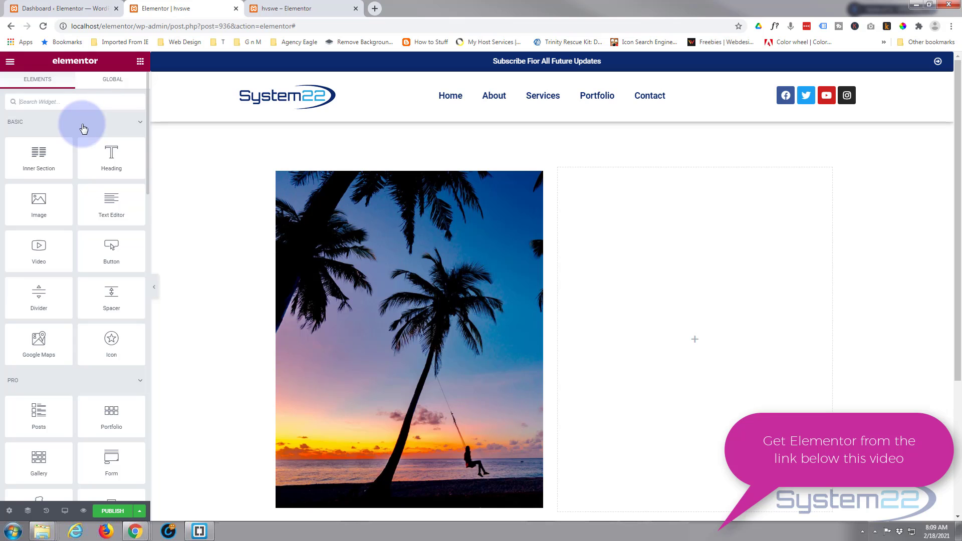
pyautogui.scroll(-15, 83, 129)
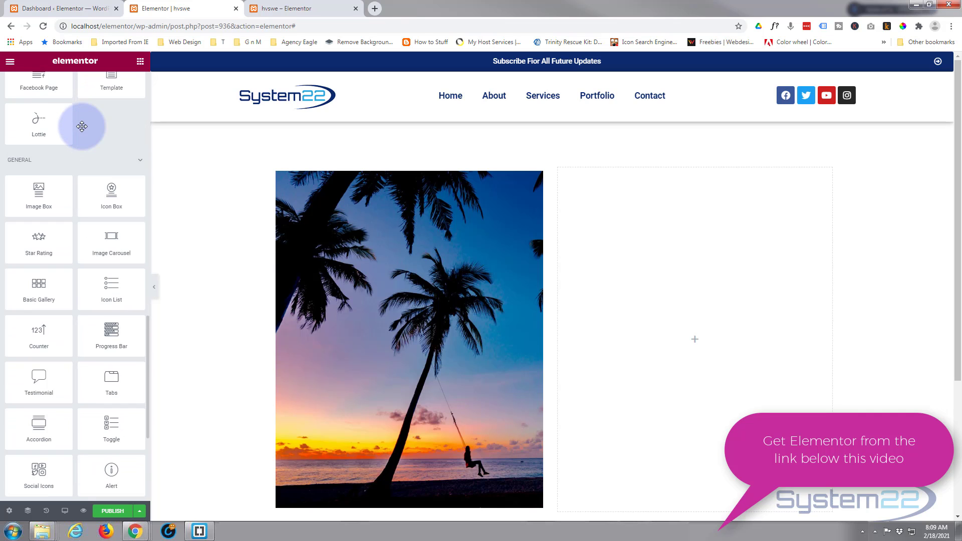
pyautogui.scroll(-4, 83, 128)
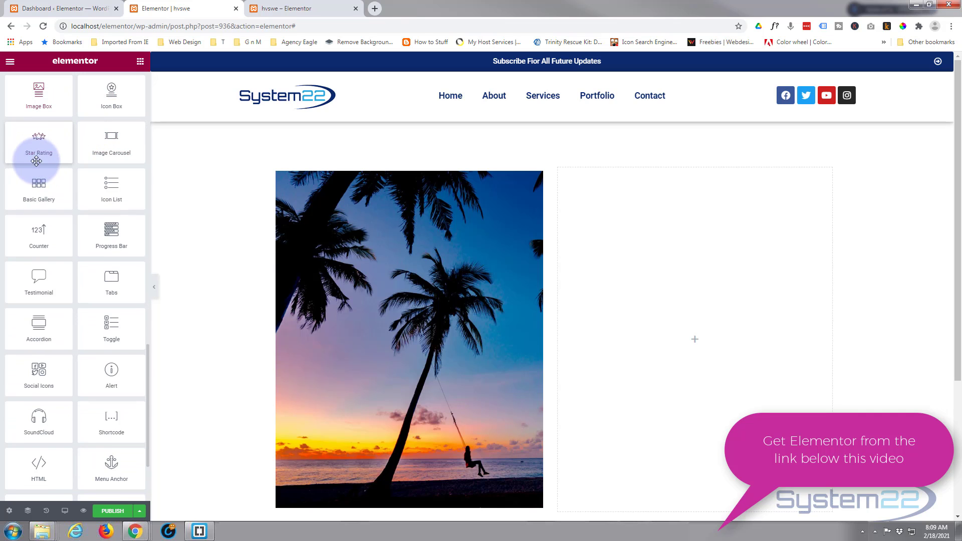
pyautogui.scroll(4, 36, 161)
pyautogui.moveTo(28, 193); pyautogui.dragTo(667, 268)
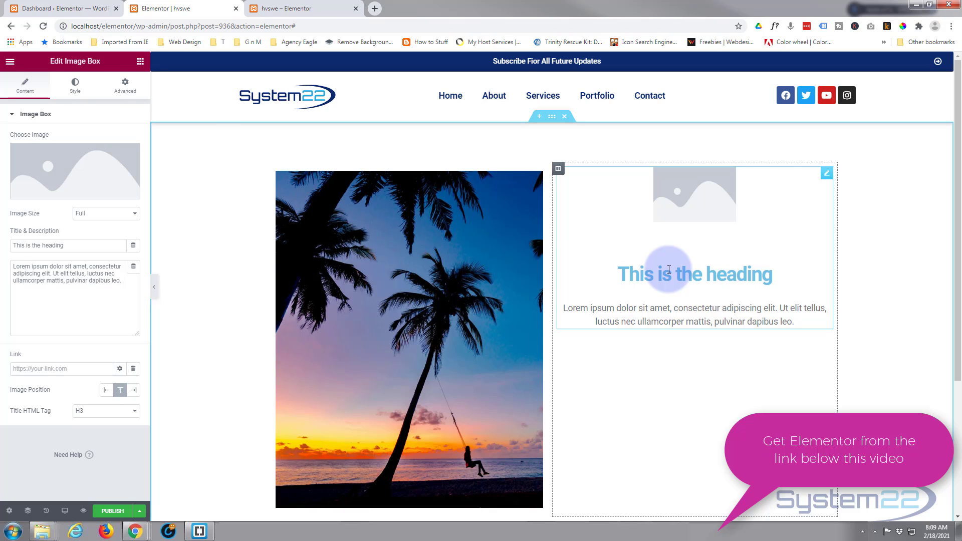
# - Insert the purple lake picture pexels-pixabay-414102.jpg from the media library as the image box's image
pyautogui.click(67, 168)
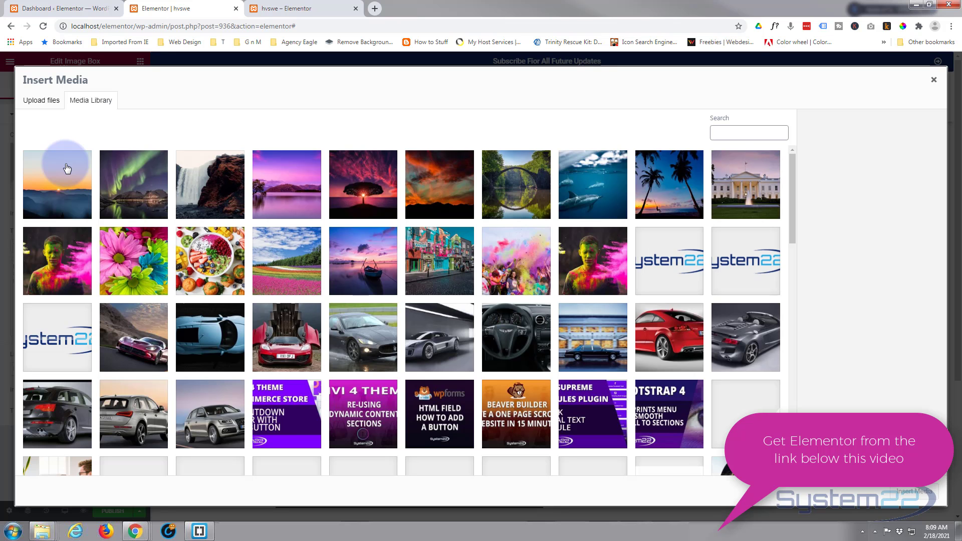
pyautogui.click(277, 201)
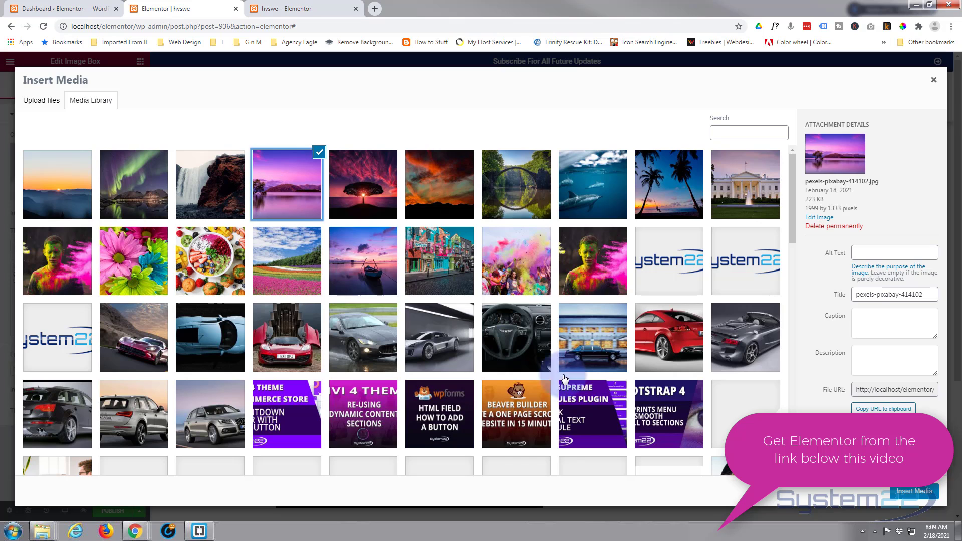
pyautogui.click(929, 493)
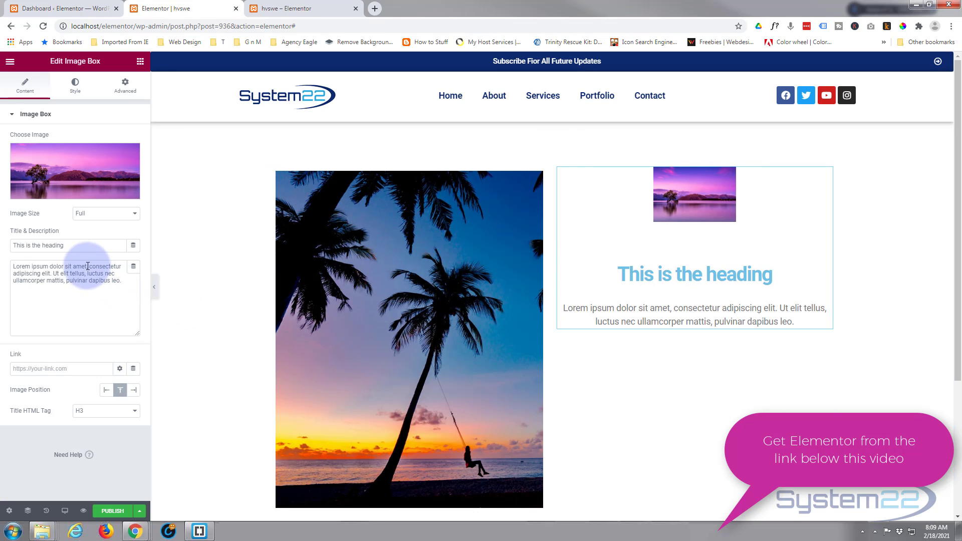
# - Replace the image box's title with "Book Now!"
pyautogui.moveTo(77, 243); pyautogui.dragTo(1, 245)
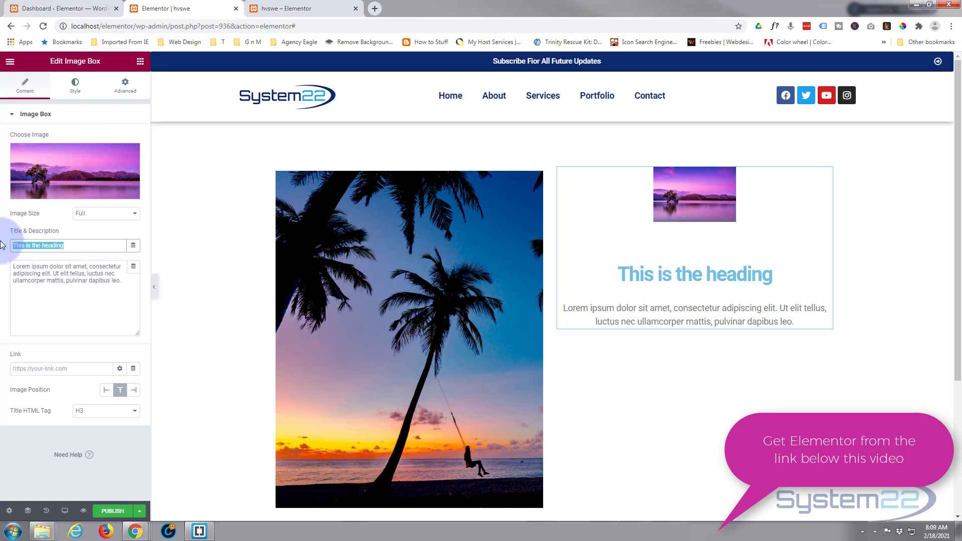
pyautogui.write('Boo')
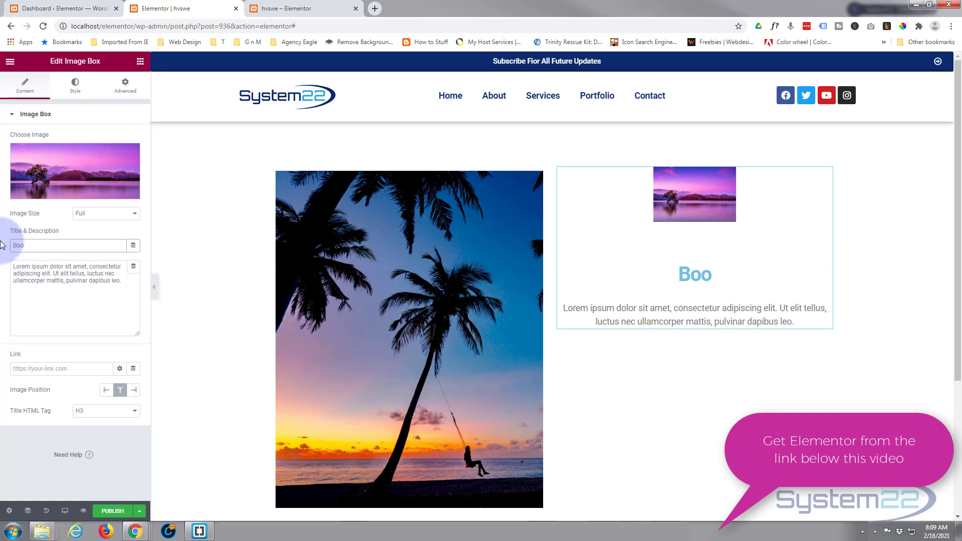
pyautogui.write('k Now!')
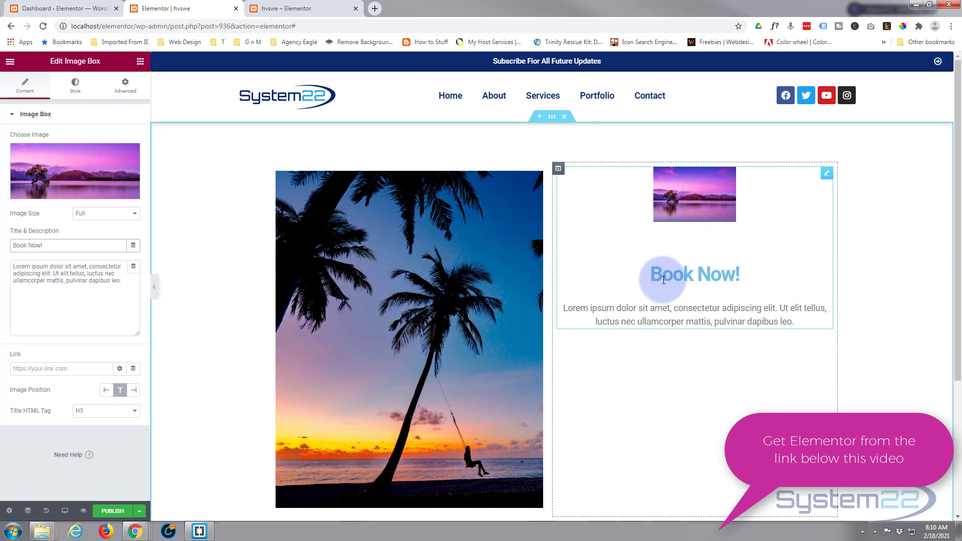
# - Append "Click Image For More Details" to the end of the image box's description
pyautogui.moveTo(469, 286)
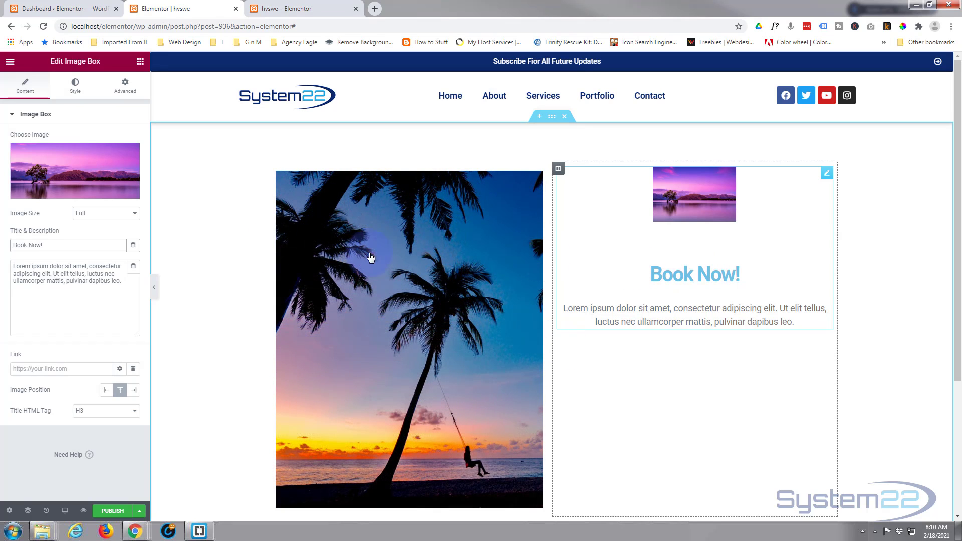
pyautogui.click(129, 279)
pyautogui.write('Click')
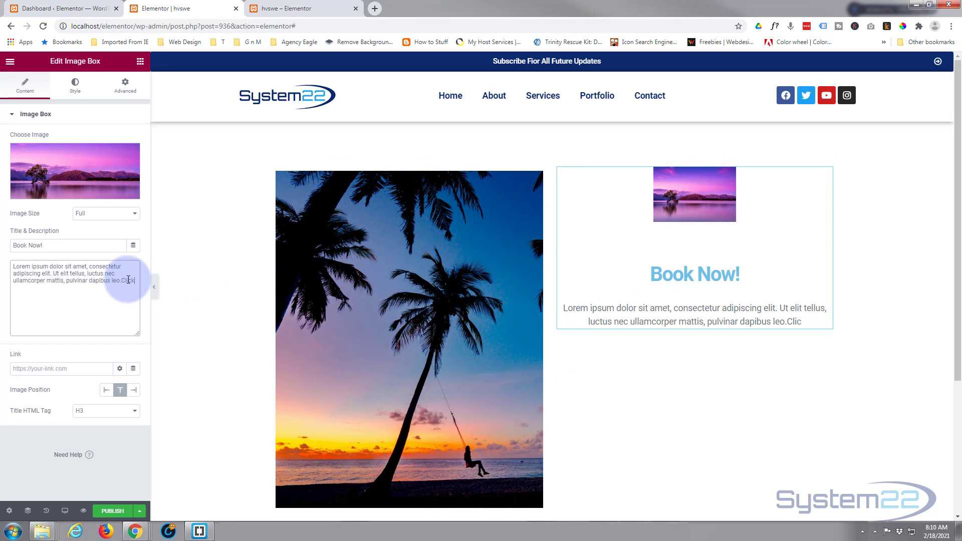
pyautogui.write(' Image For More Details')
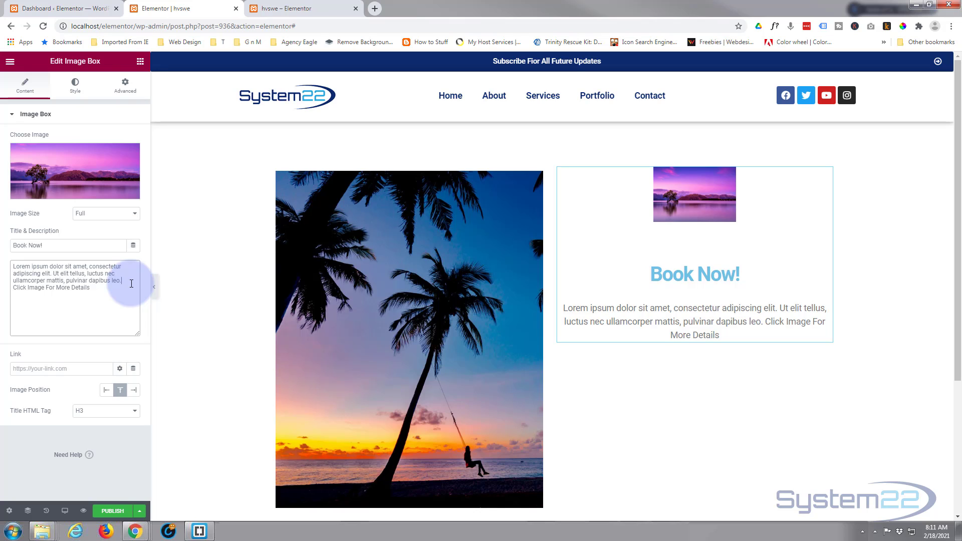
# - Insert two <br> line breaks before "Click Image For More Details" in the description
pyautogui.write('<')
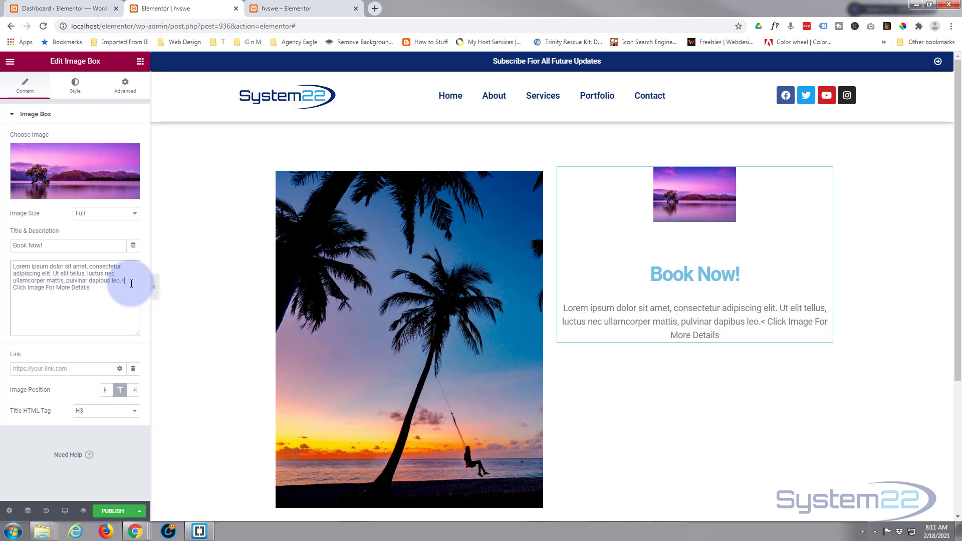
pyautogui.write('br')
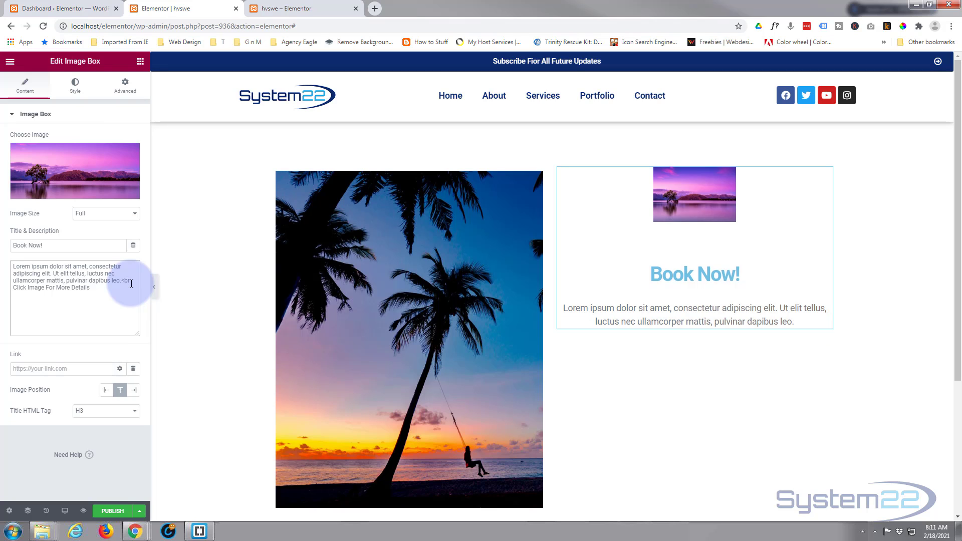
pyautogui.write('>')
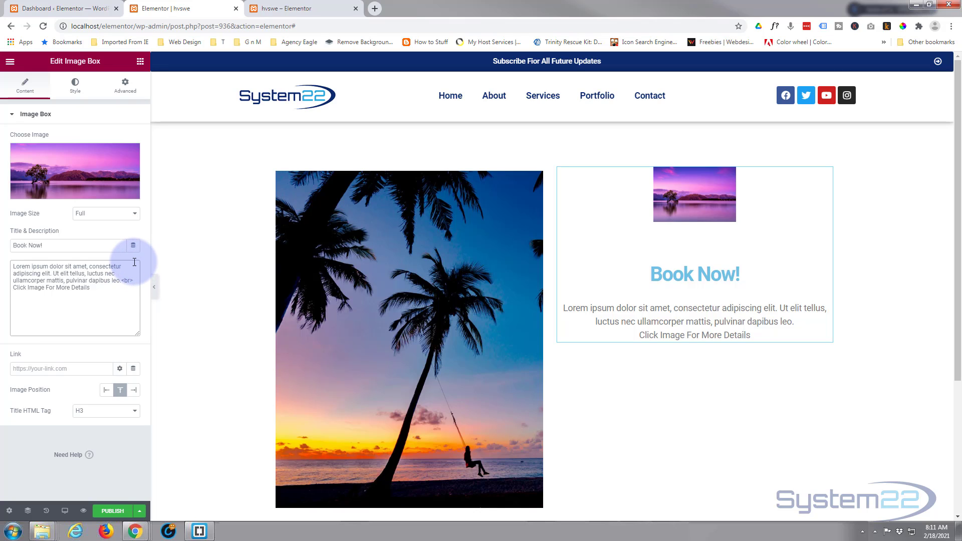
pyautogui.press('Return')
pyautogui.write('<br')
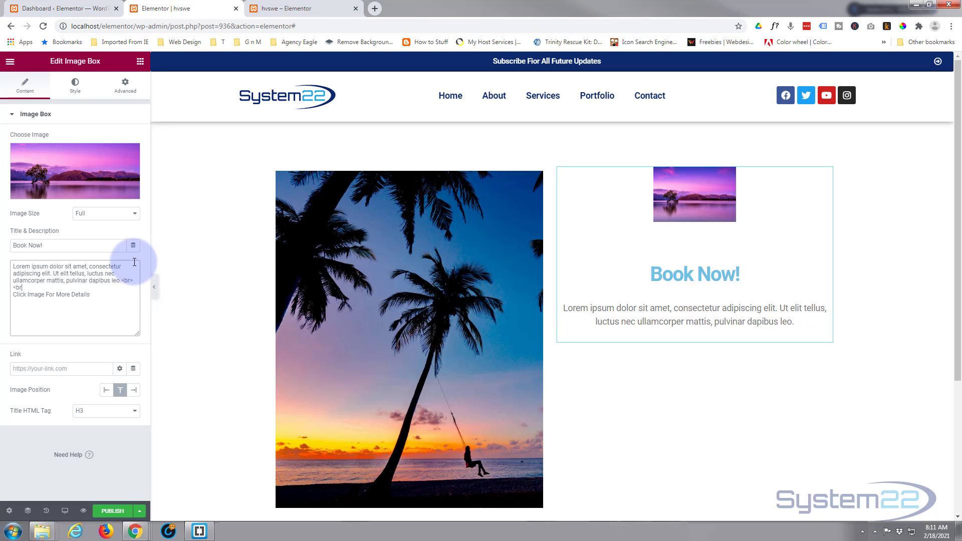
pyautogui.write('>')
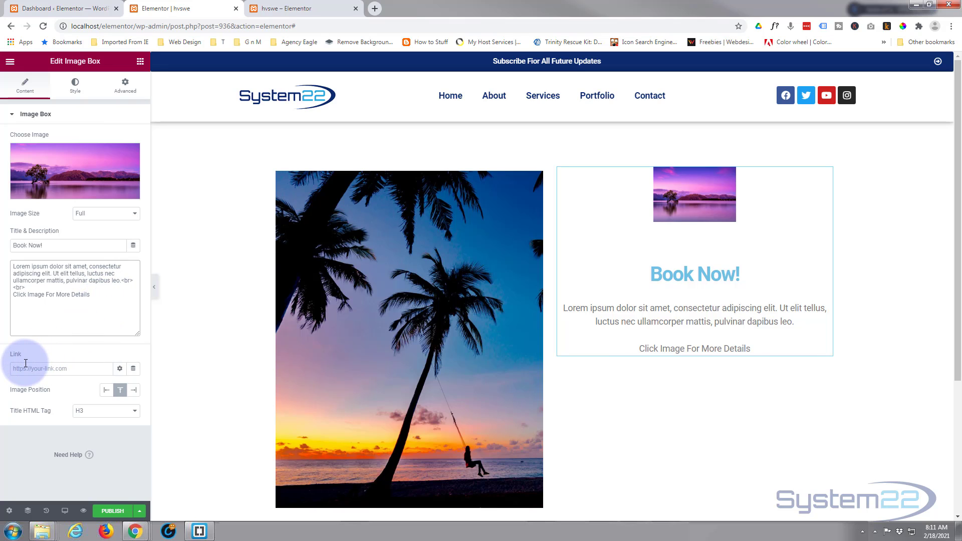
# - Set the image box's link to "#" and review its link options without changing them
pyautogui.click(51, 370)
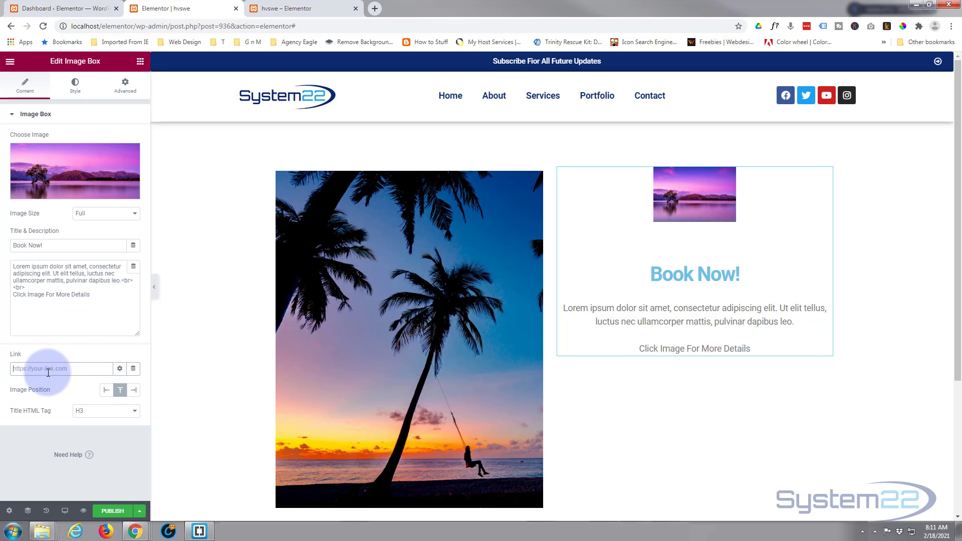
pyautogui.write('#')
pyautogui.click(120, 369)
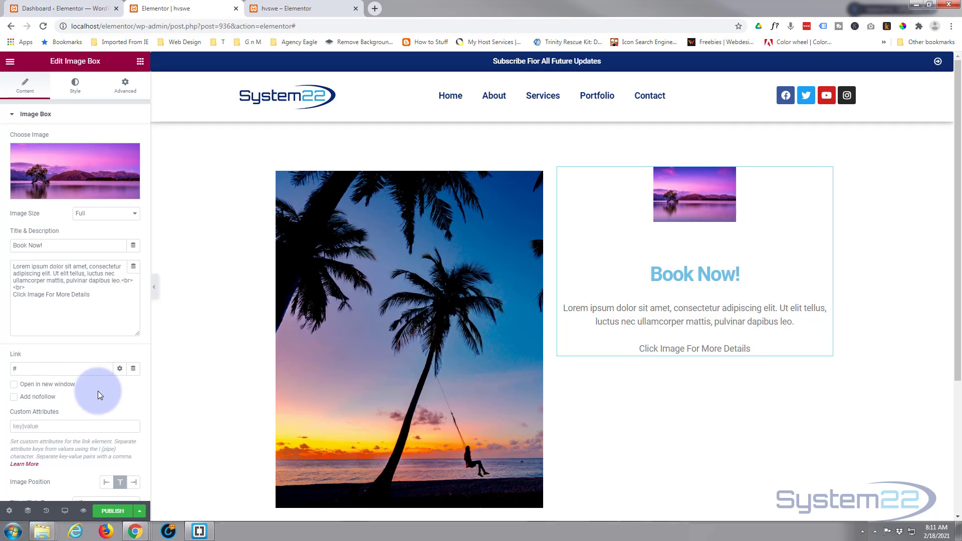
pyautogui.click(120, 369)
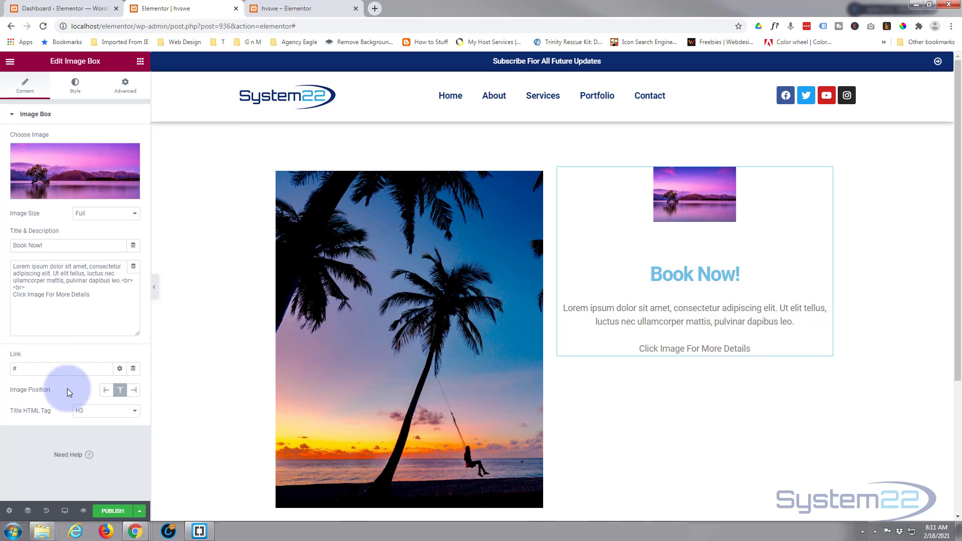
# - Style the box's image with a spacing of 15 and a width of 100%
pyautogui.click(62, 86)
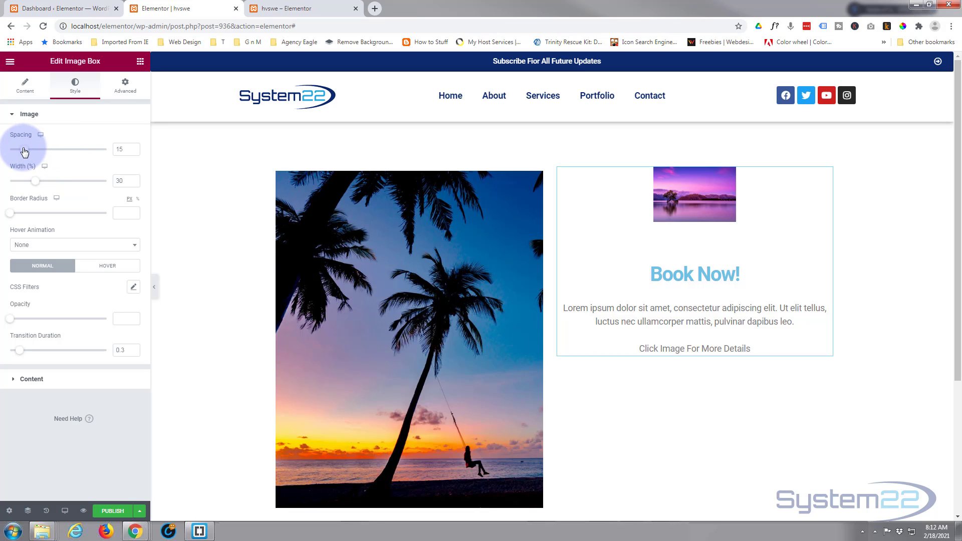
pyautogui.moveTo(23, 151)
pyautogui.mouseDown()
pyautogui.moveTo(58, 152)
pyautogui.moveTo(11, 153)
pyautogui.moveTo(23, 154)
pyautogui.mouseUp()
pyautogui.click(134, 153)
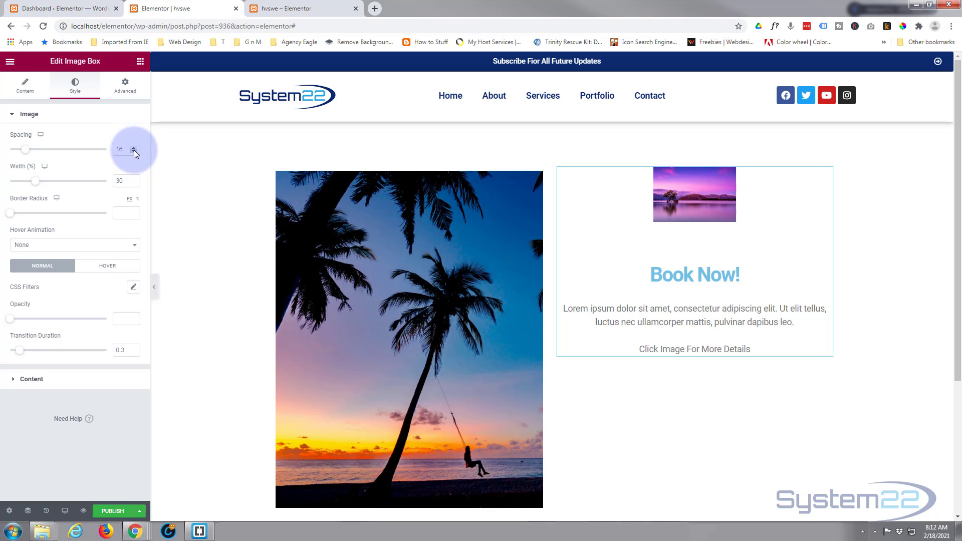
pyautogui.click(133, 151)
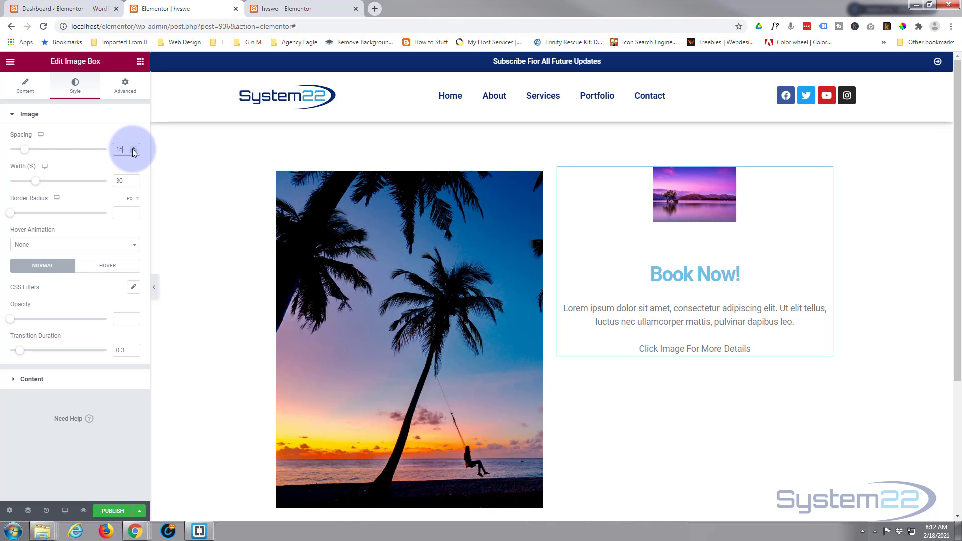
pyautogui.click(37, 186)
pyautogui.moveTo(36, 185); pyautogui.dragTo(112, 193)
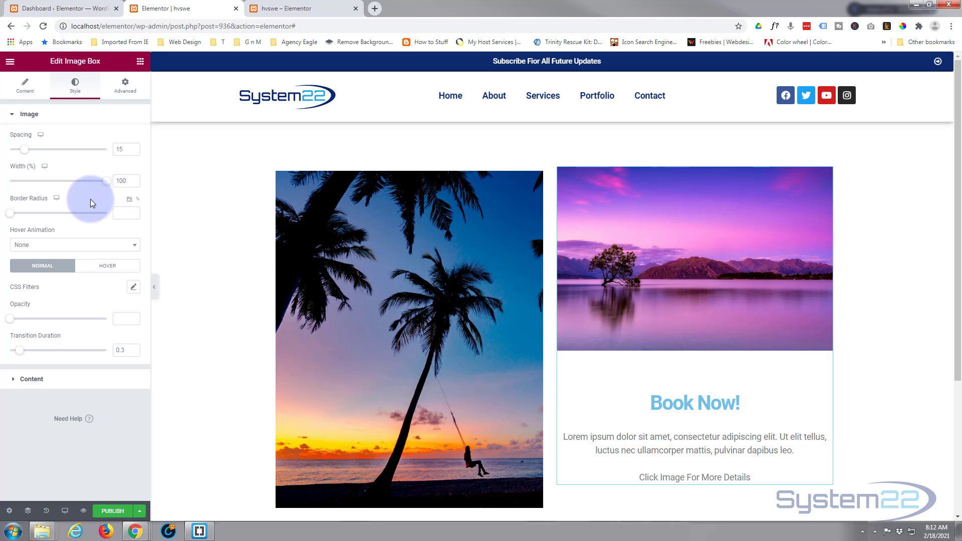
# - Set the image's hover animation to Shrink
pyautogui.click(59, 245)
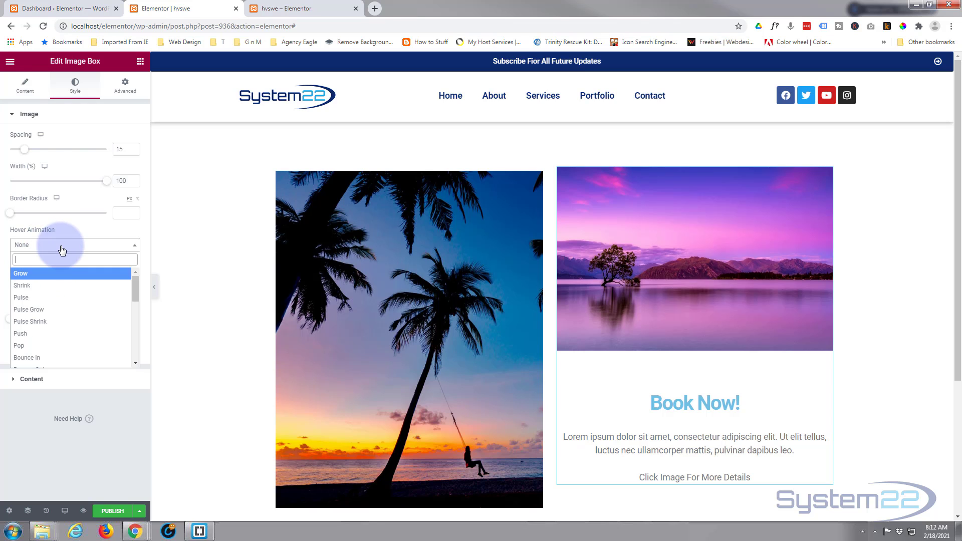
pyautogui.click(51, 287)
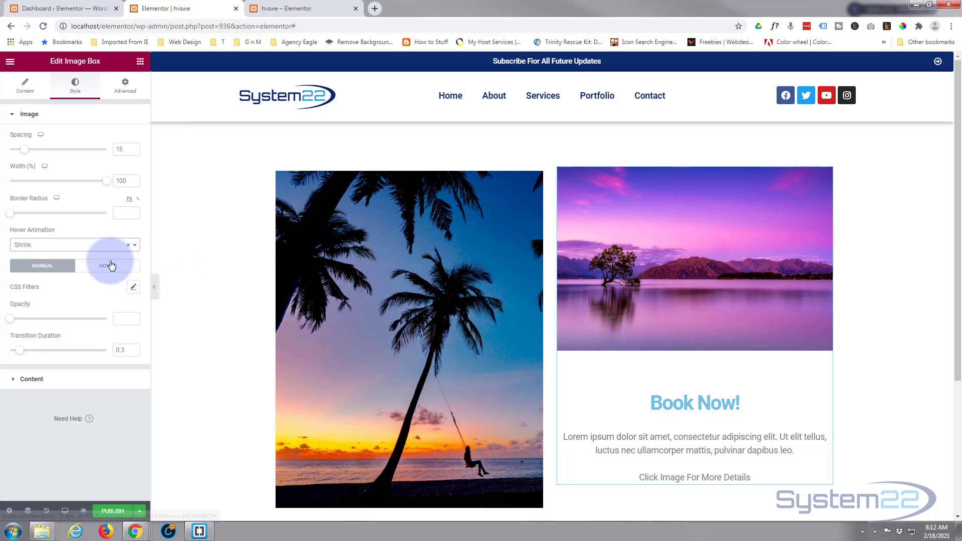
pyautogui.click(66, 246)
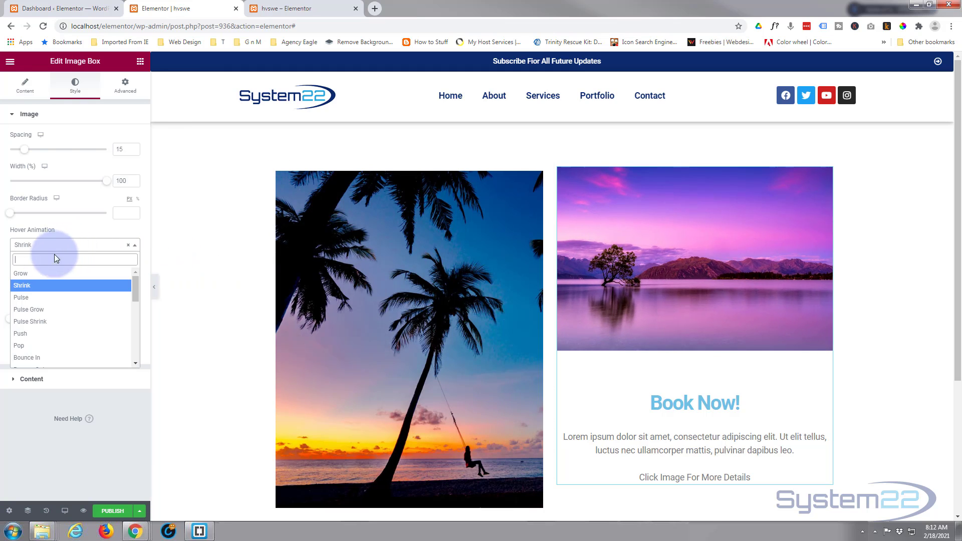
pyautogui.click(127, 245)
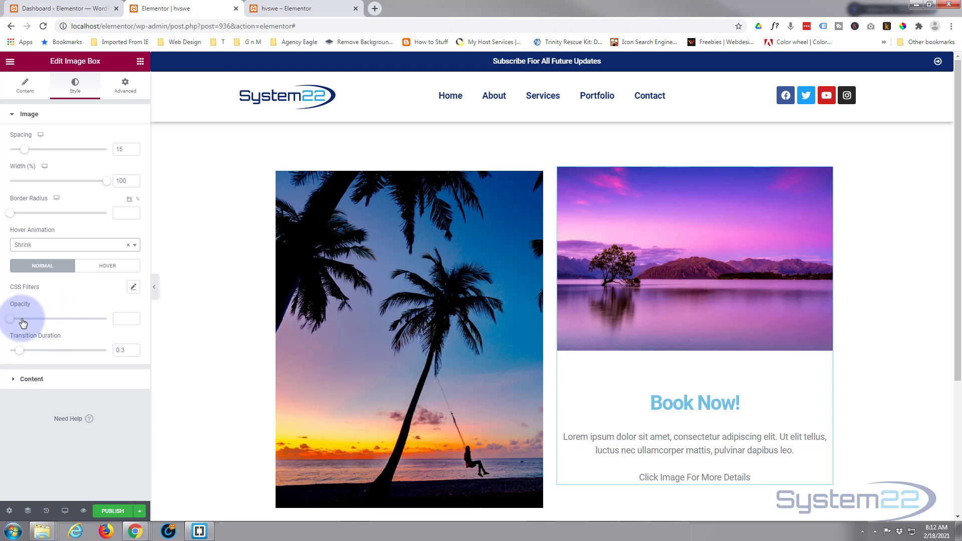
# - Set the image's normal opacity to 0.51, and try a hover opacity of 1 before clearing that hover value
pyautogui.moveTo(10, 322); pyautogui.dragTo(56, 321)
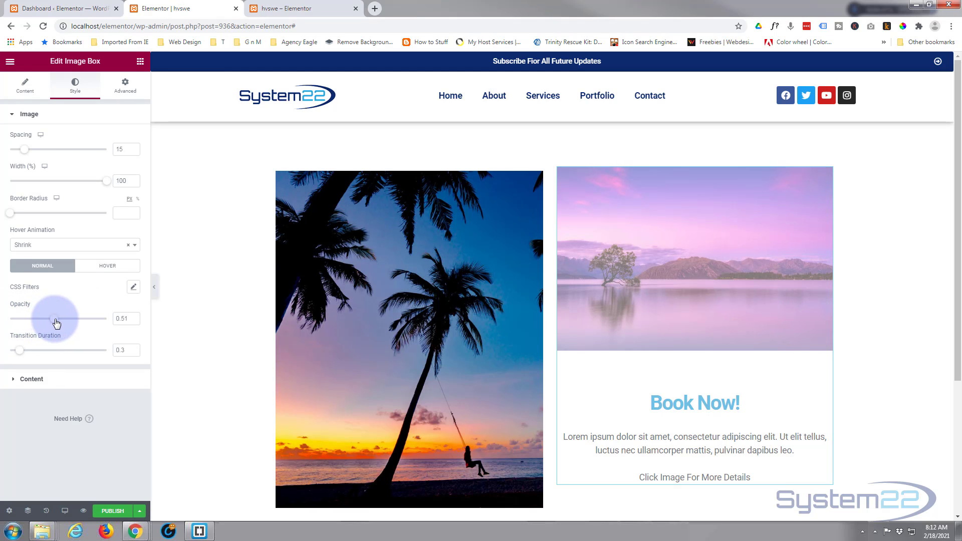
pyautogui.click(104, 270)
pyautogui.moveTo(15, 318); pyautogui.dragTo(115, 320)
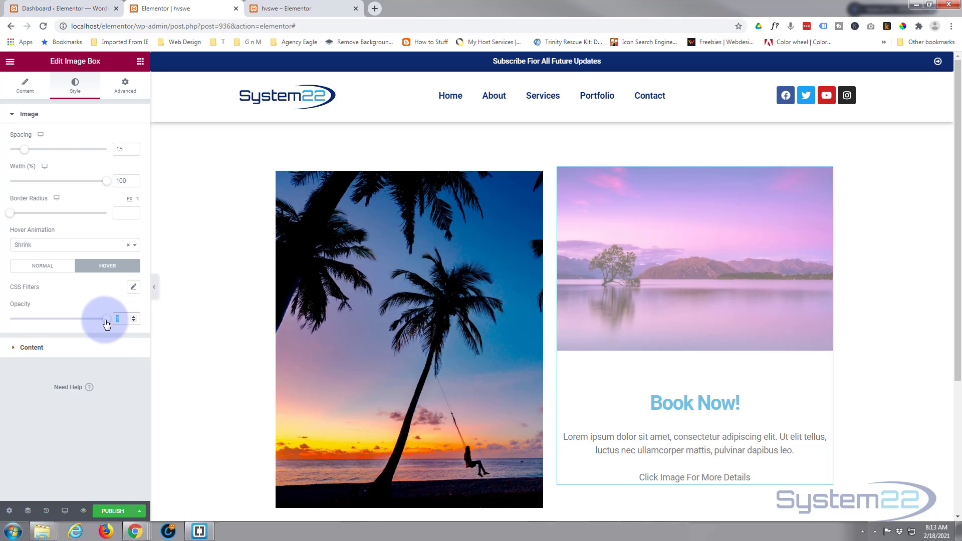
pyautogui.press('BackSpace')
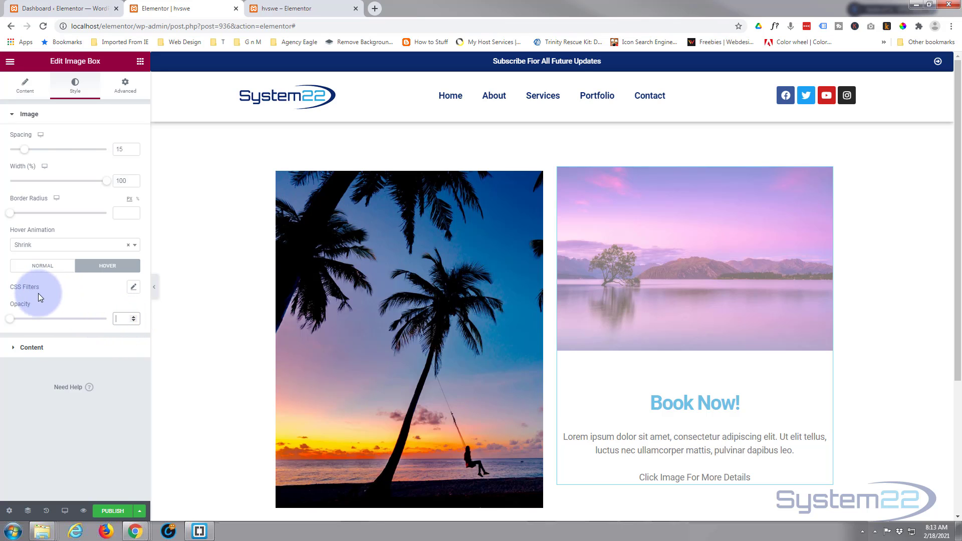
# - Clear the opacity value from the image's normal state
pyautogui.click(48, 273)
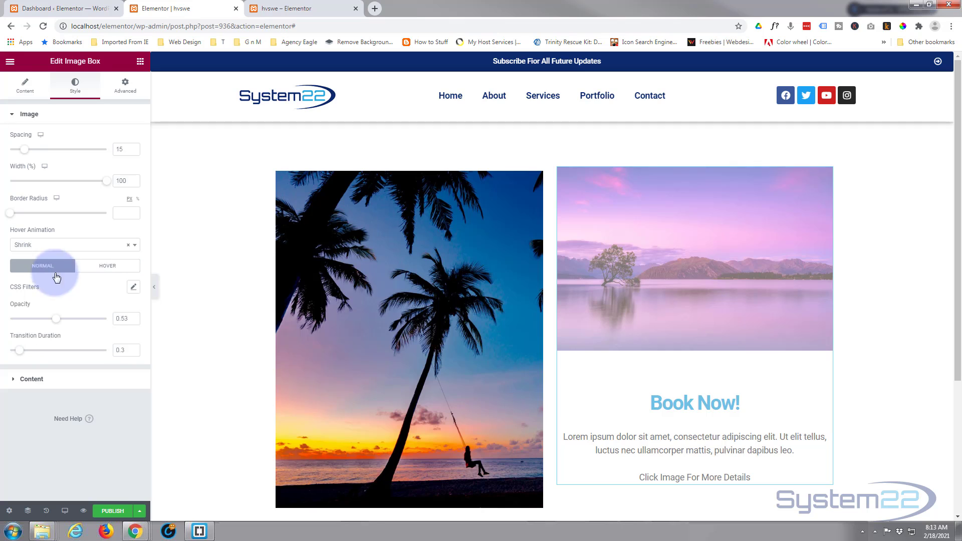
pyautogui.click(122, 319)
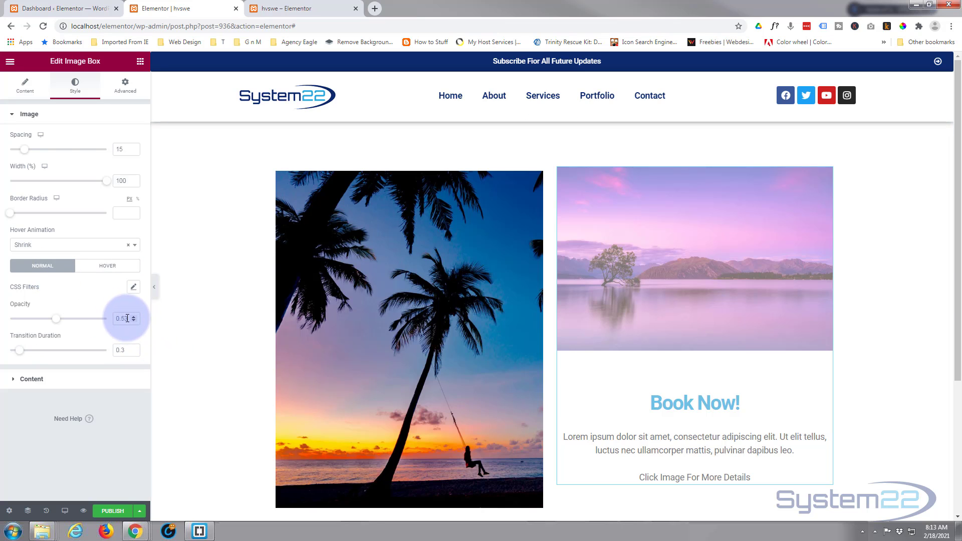
pyautogui.doubleClick(122, 319)
pyautogui.press('BackSpace')
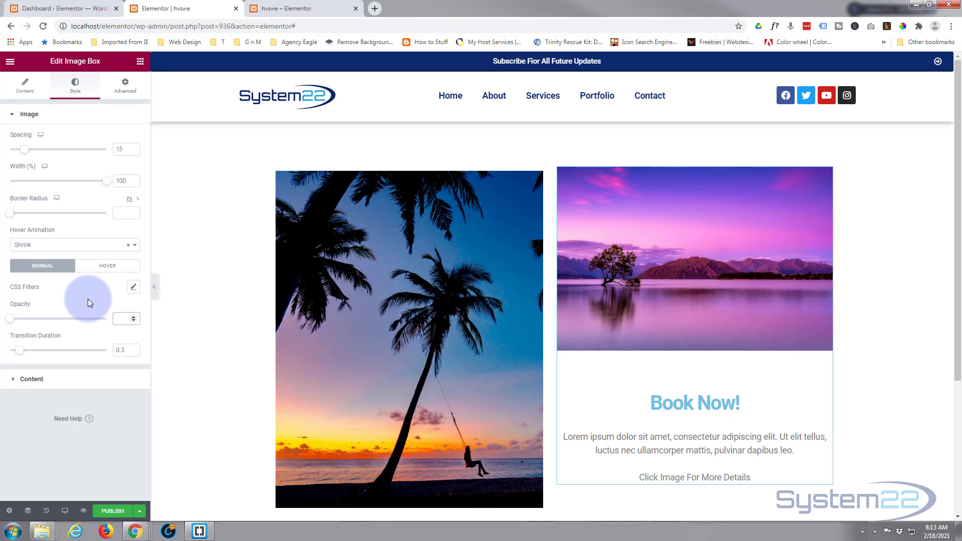
pyautogui.click(102, 306)
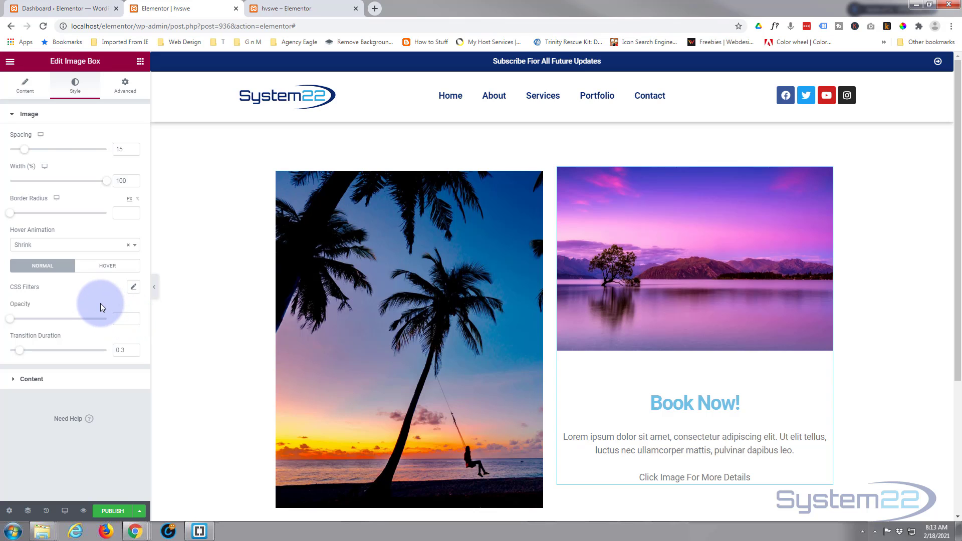
# - Set the image box's title colour to #000000 and review the title's typography options
pyautogui.click(16, 379)
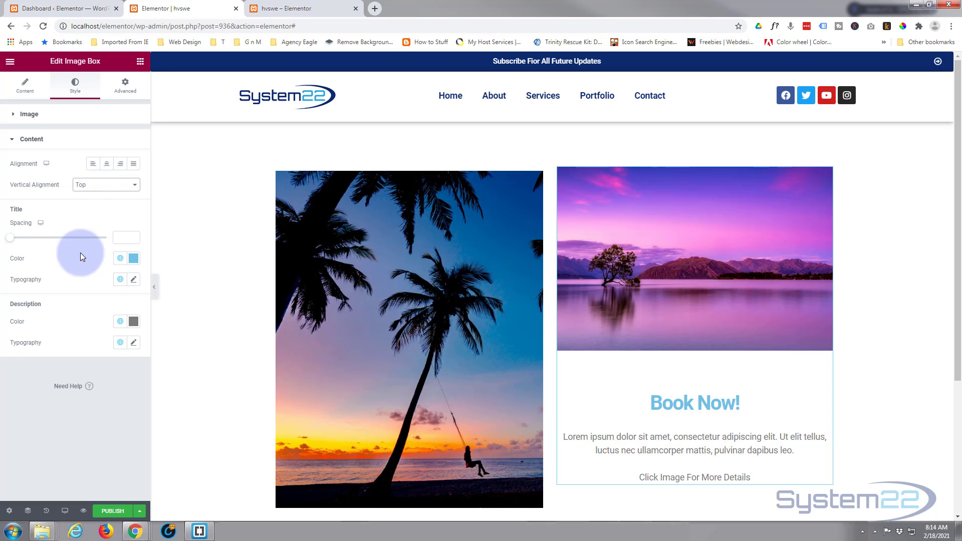
pyautogui.click(134, 259)
pyautogui.moveTo(48, 339); pyautogui.dragTo(15, 388)
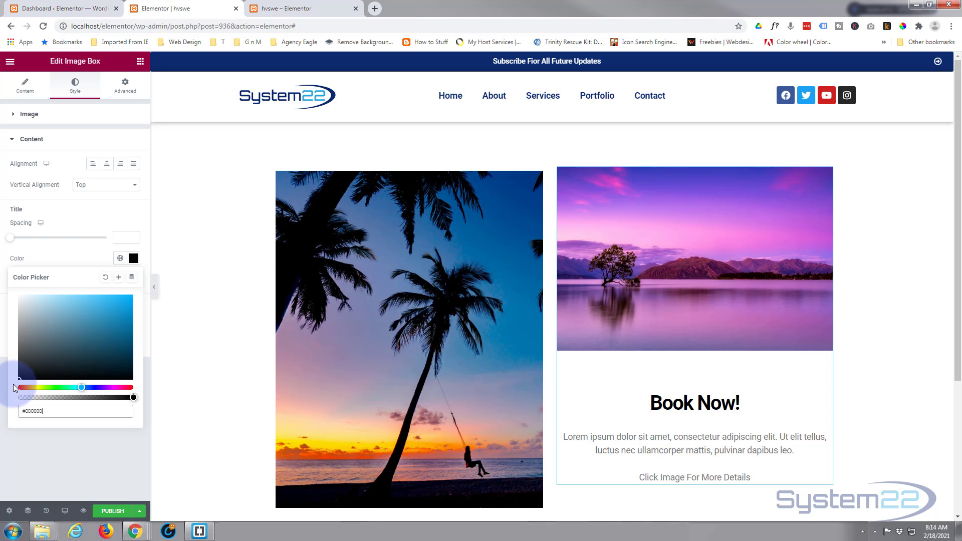
pyautogui.click(83, 283)
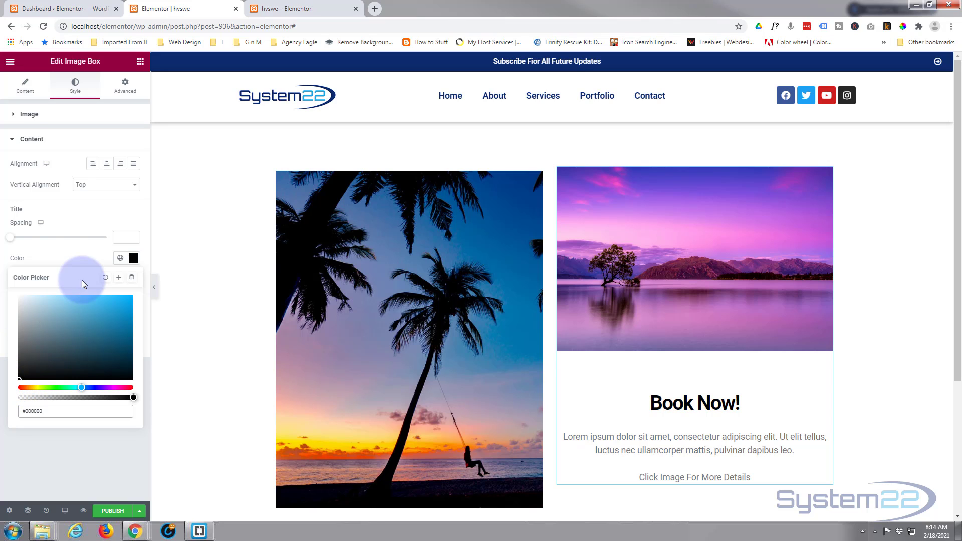
pyautogui.click(67, 257)
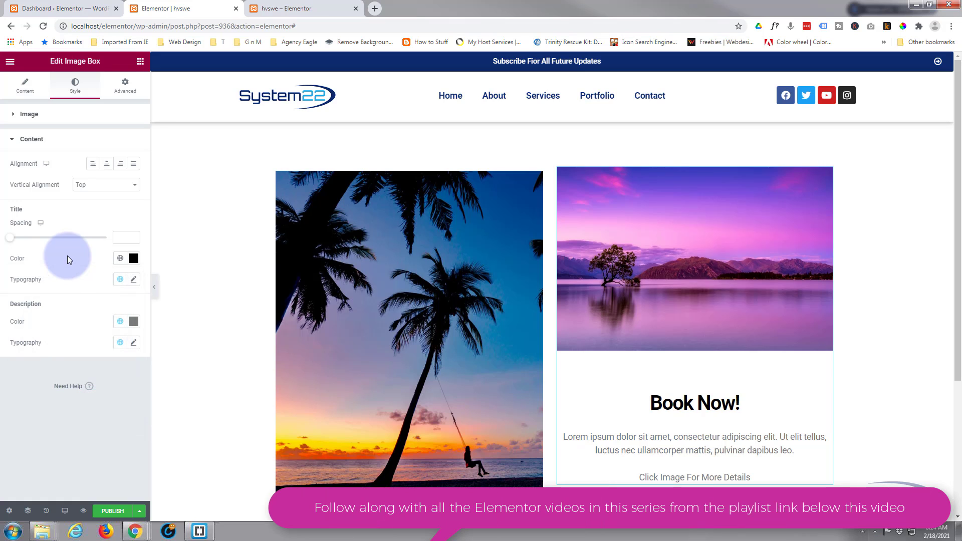
pyautogui.click(134, 280)
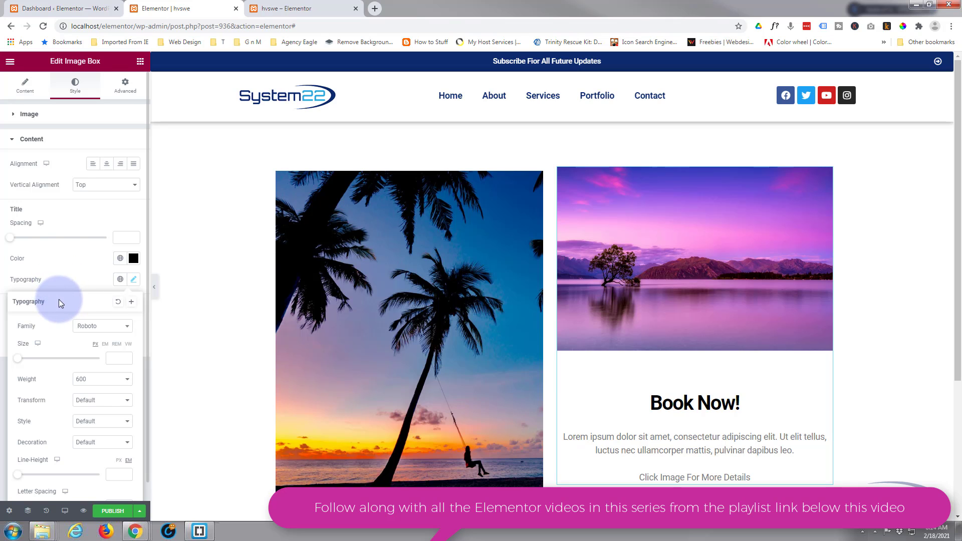
pyautogui.click(74, 284)
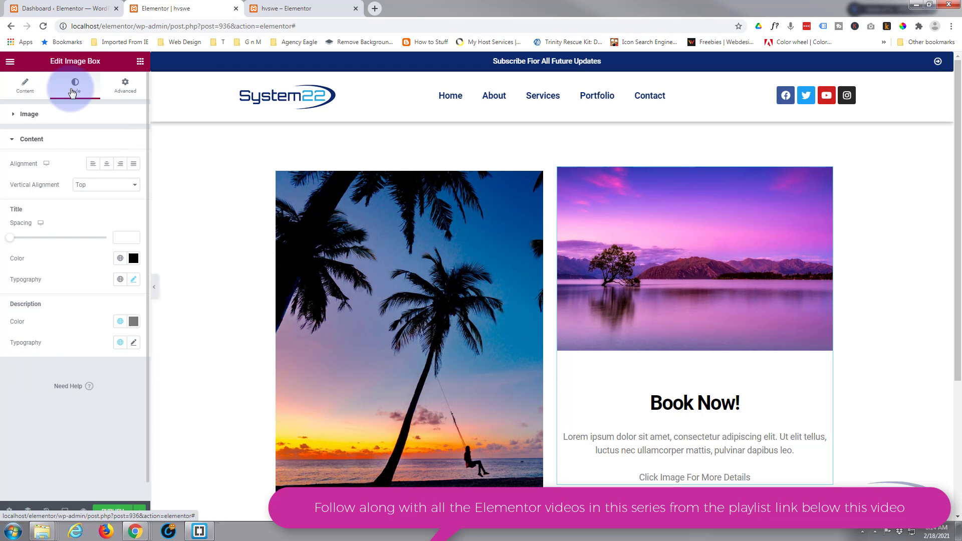
# - Remove the Shrink hover animation from the image box's image
pyautogui.click(12, 118)
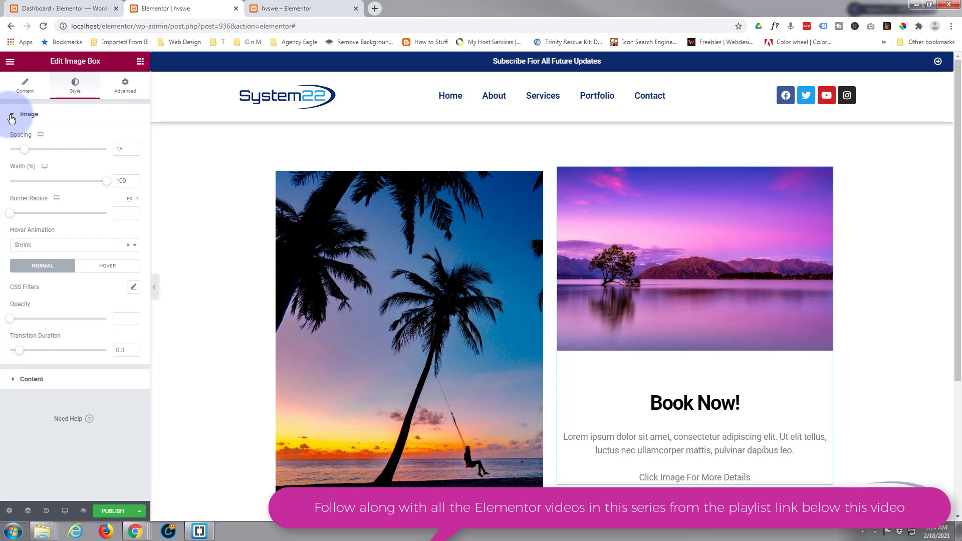
pyautogui.click(128, 244)
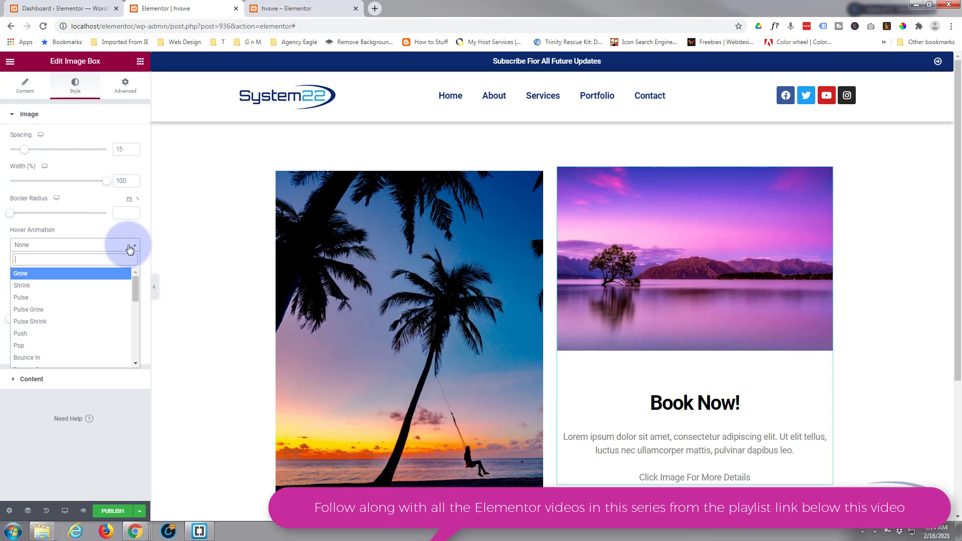
pyautogui.click(95, 228)
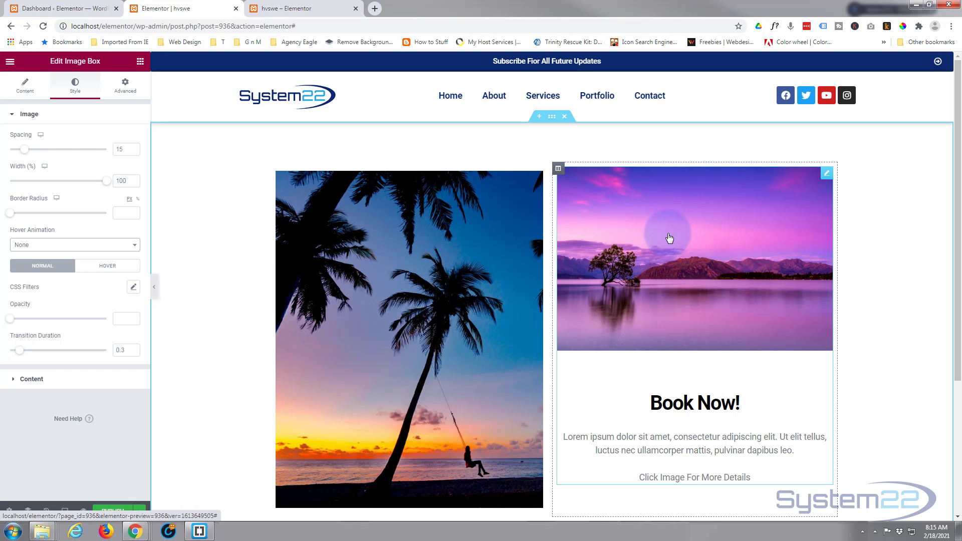
# - Set the padding of the column containing the image box to 0 on all sides
pyautogui.click(559, 169)
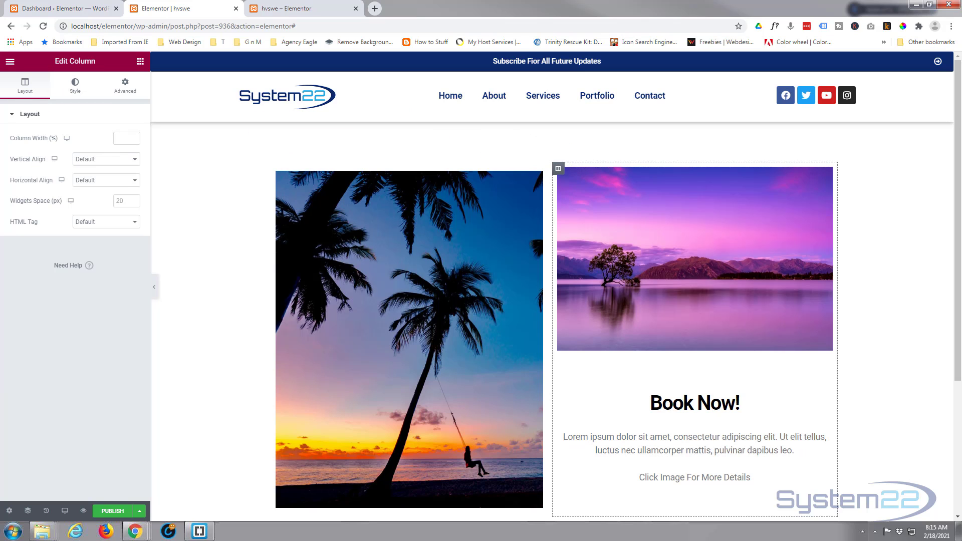
pyautogui.click(127, 85)
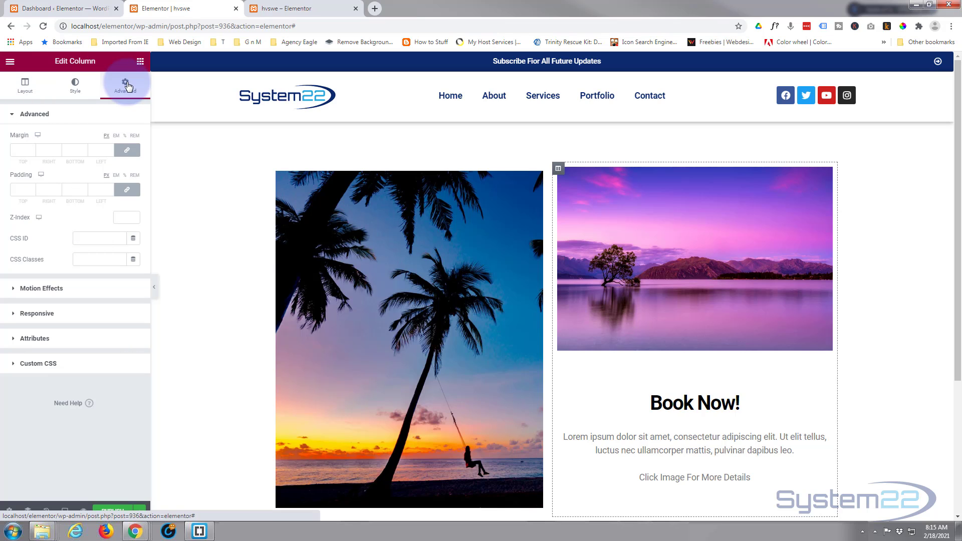
pyautogui.click(16, 191)
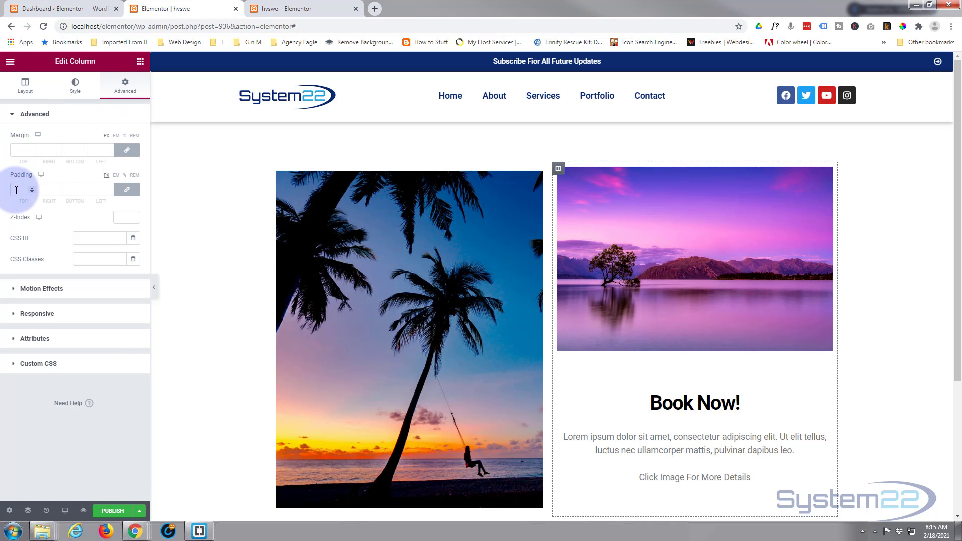
pyautogui.write('0')
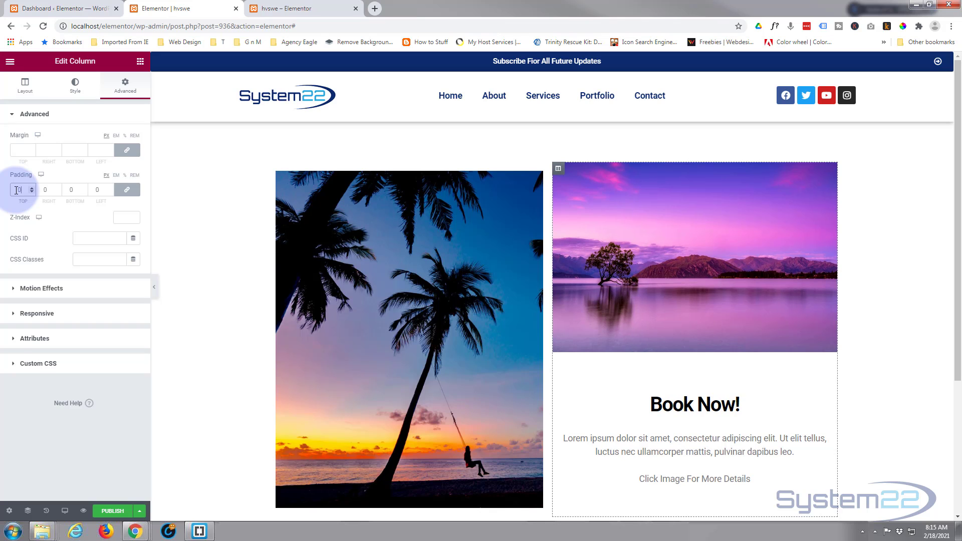
pyautogui.click(129, 192)
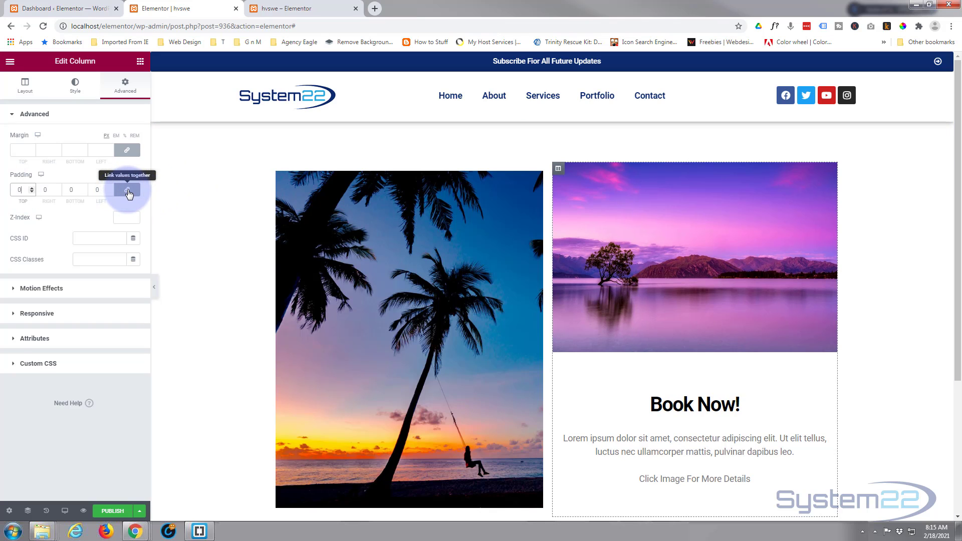
# - Set the column's margin to 20 px on all four sides
pyautogui.click(20, 151)
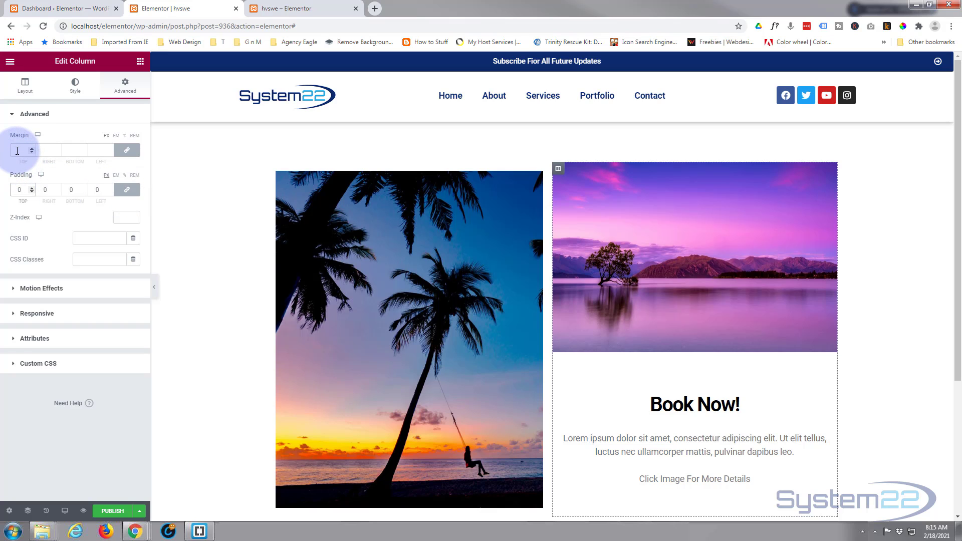
pyautogui.click(18, 151)
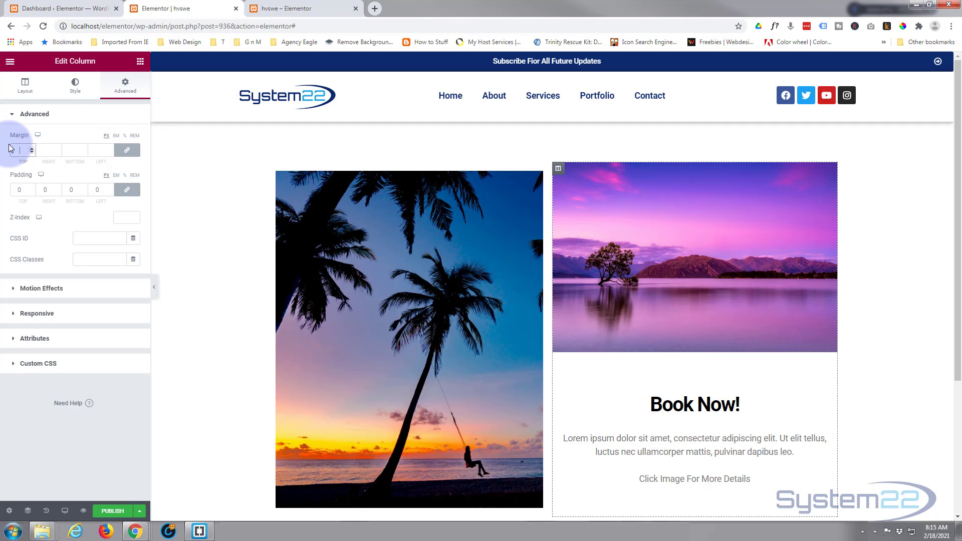
pyautogui.write('20')
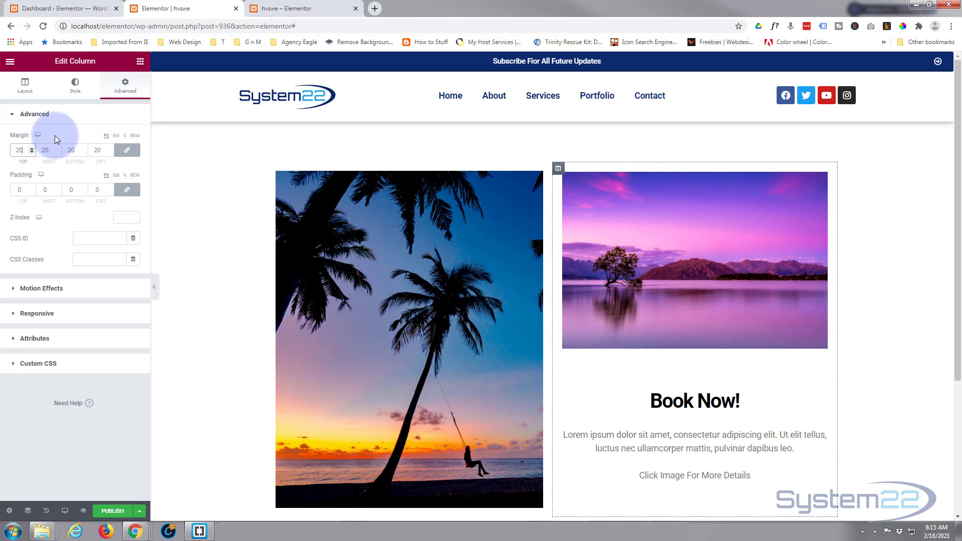
pyautogui.click(125, 152)
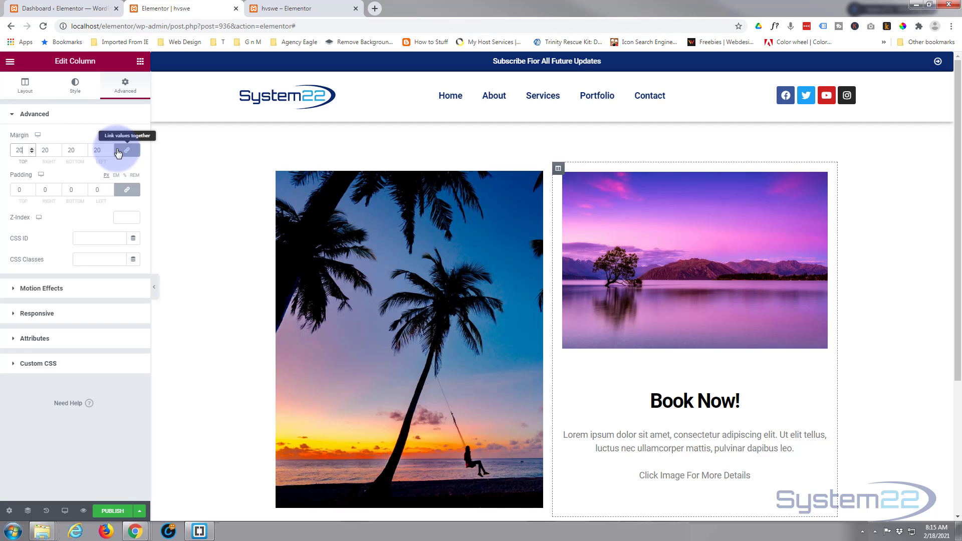
# - Give the column a classic background using the purple lake image pexels-pixabay-414102.jpg from the media library
pyautogui.moveTo(364, 252)
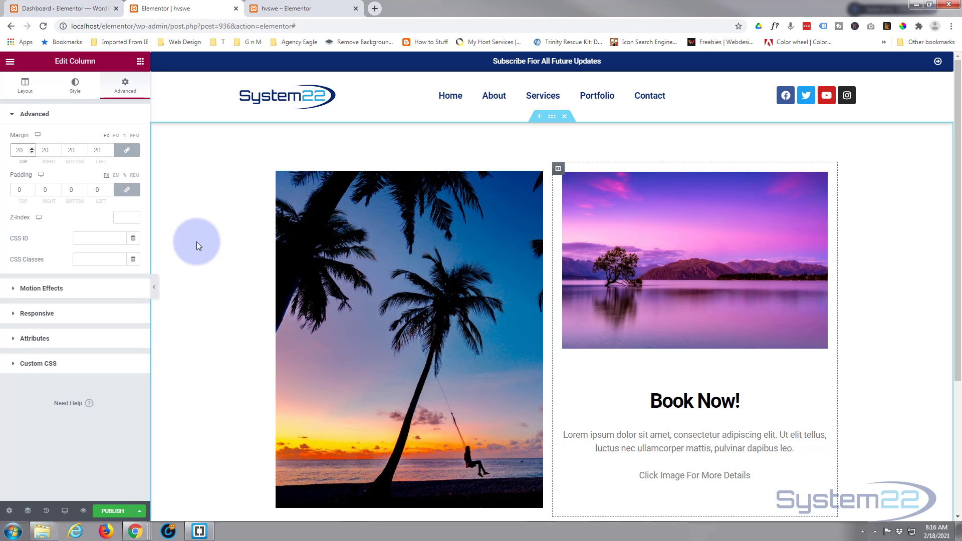
pyautogui.click(75, 84)
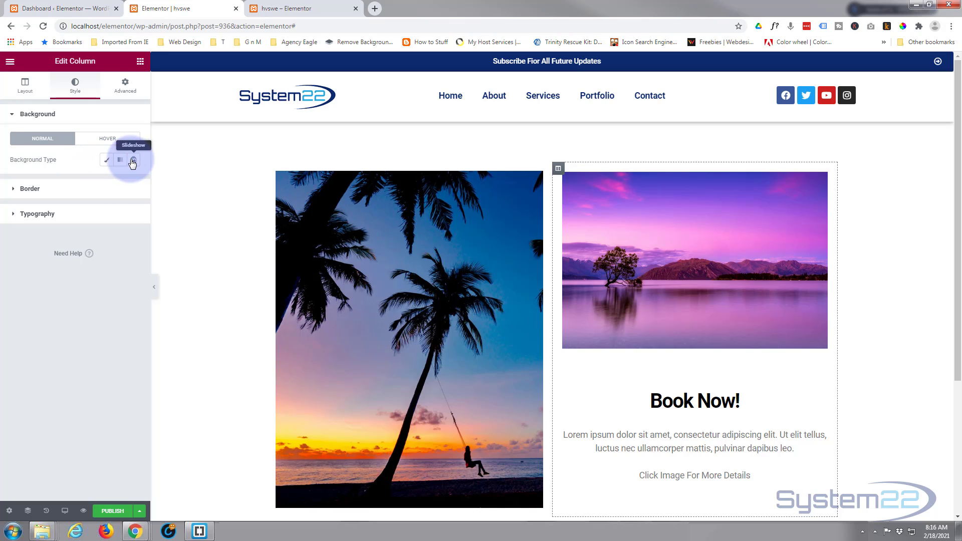
pyautogui.click(107, 160)
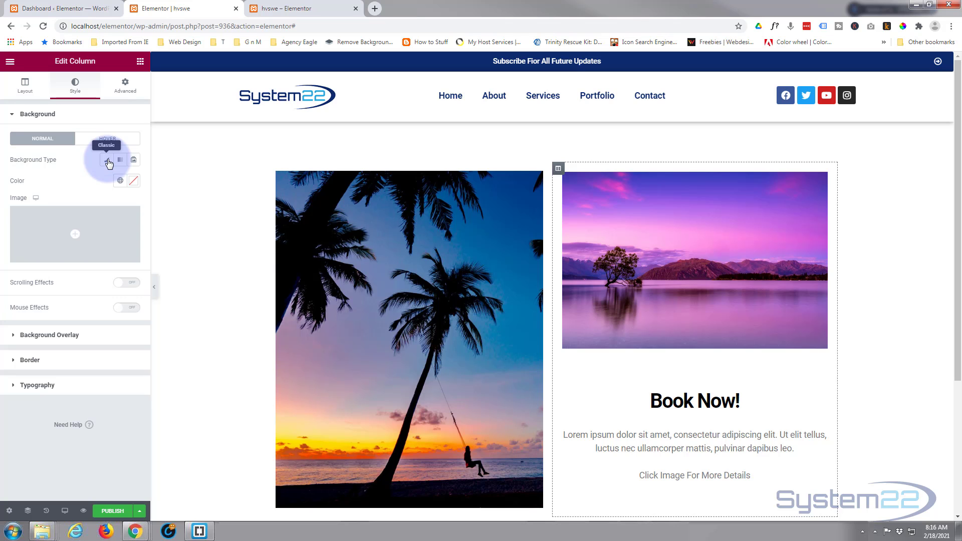
pyautogui.click(76, 238)
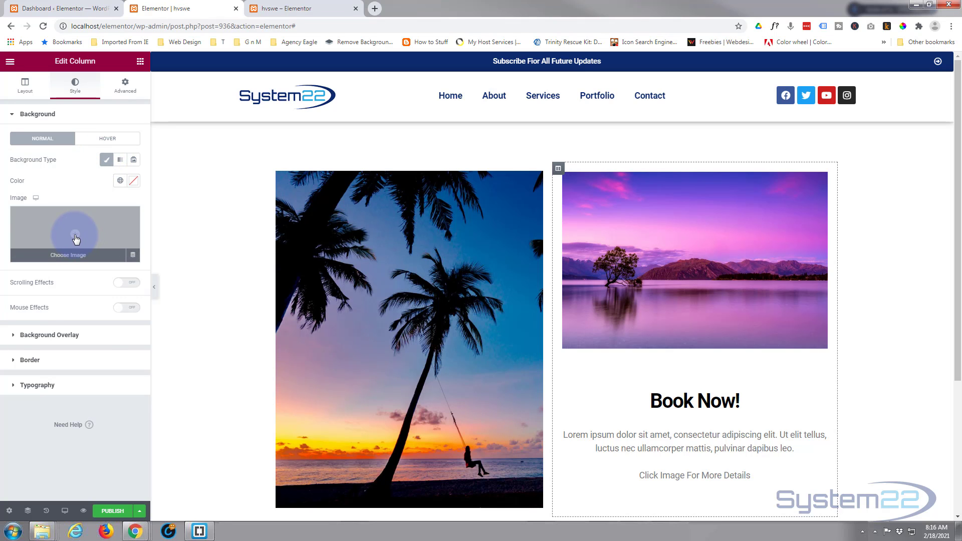
pyautogui.click(276, 188)
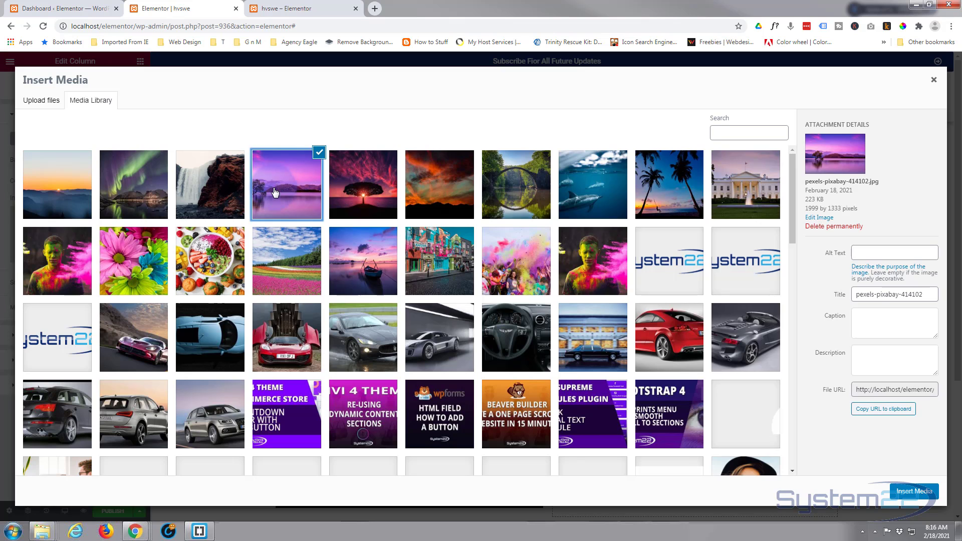
pyautogui.click(917, 493)
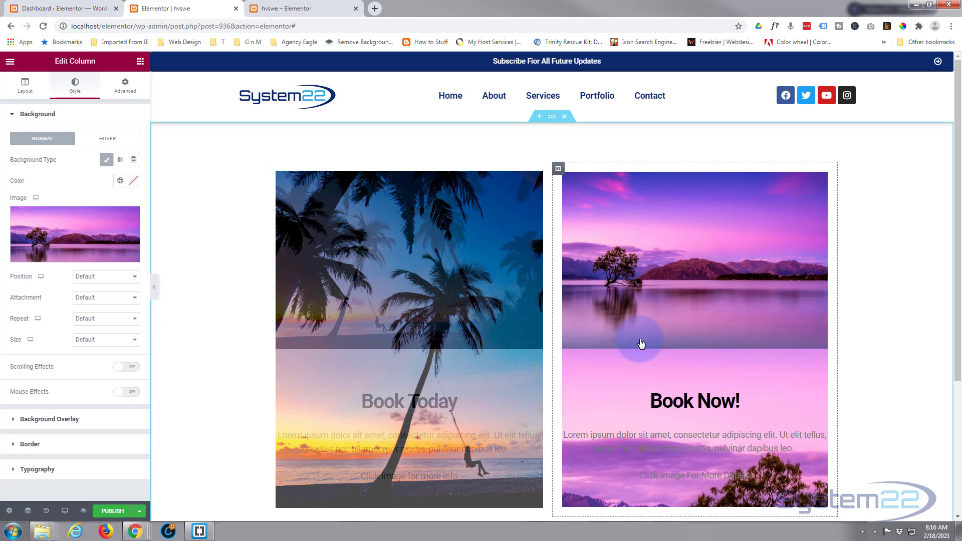
# - Set the column's background image size to Cover
pyautogui.scroll(-1, 640, 342)
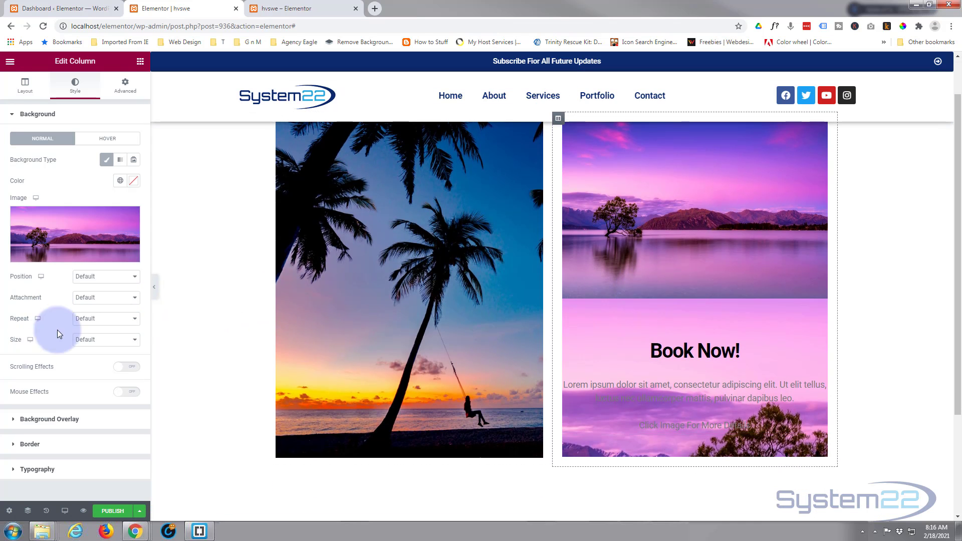
pyautogui.click(113, 344)
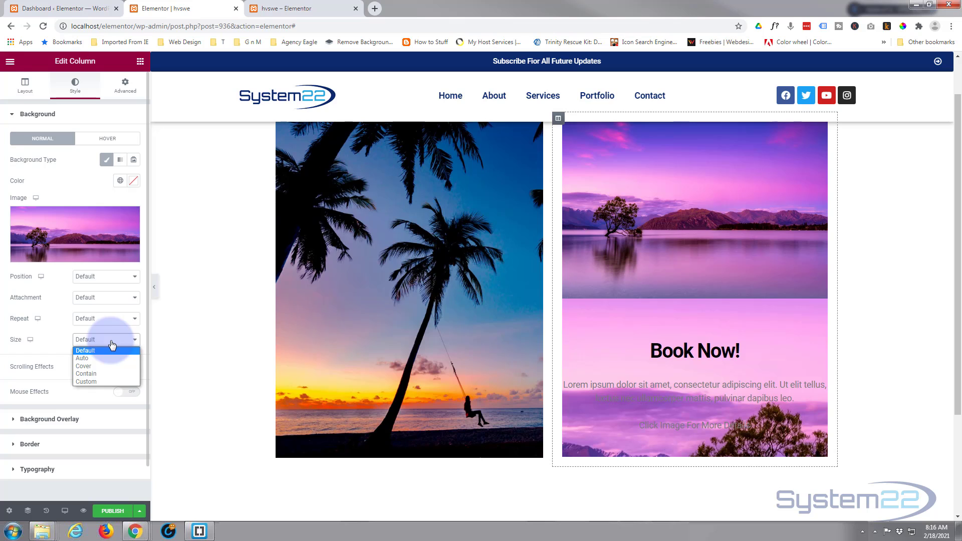
pyautogui.click(91, 366)
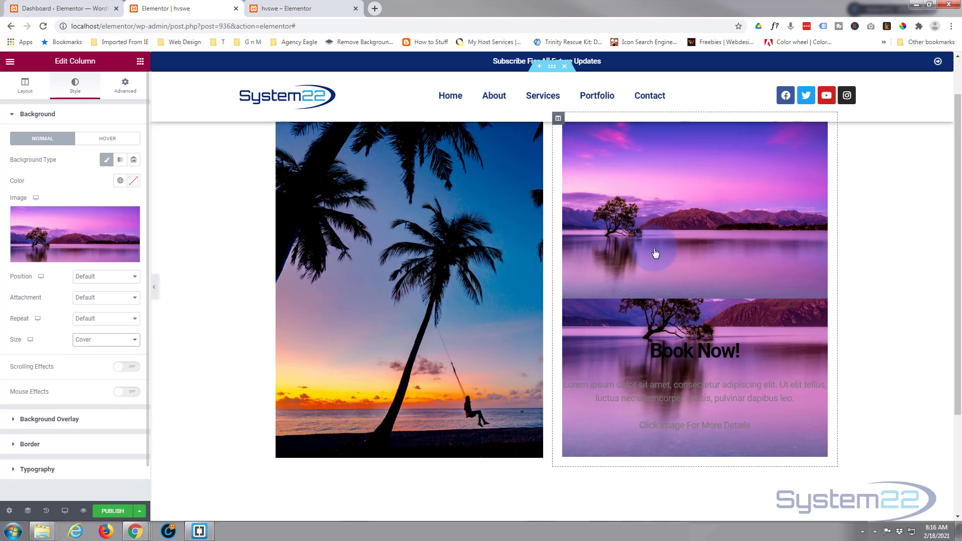
pyautogui.click(693, 200)
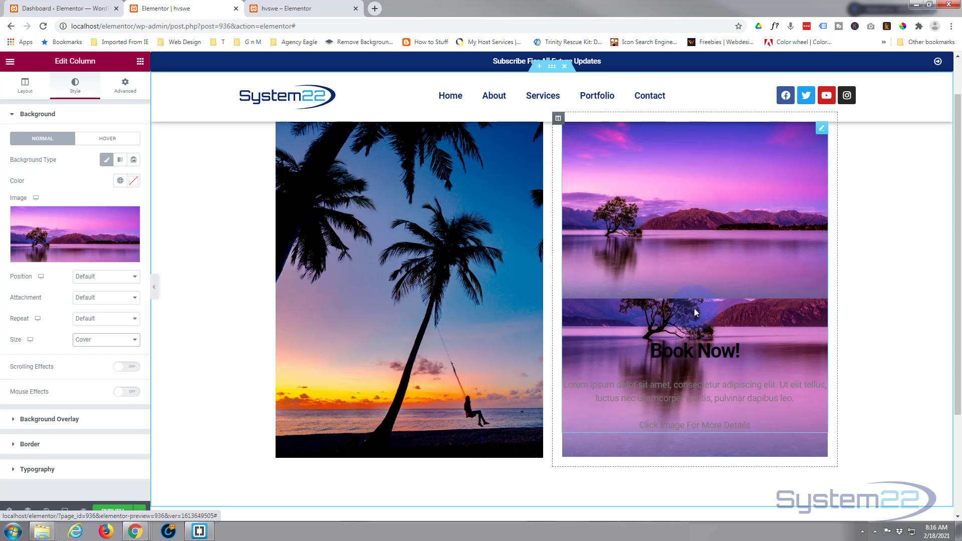
pyautogui.click(576, 305)
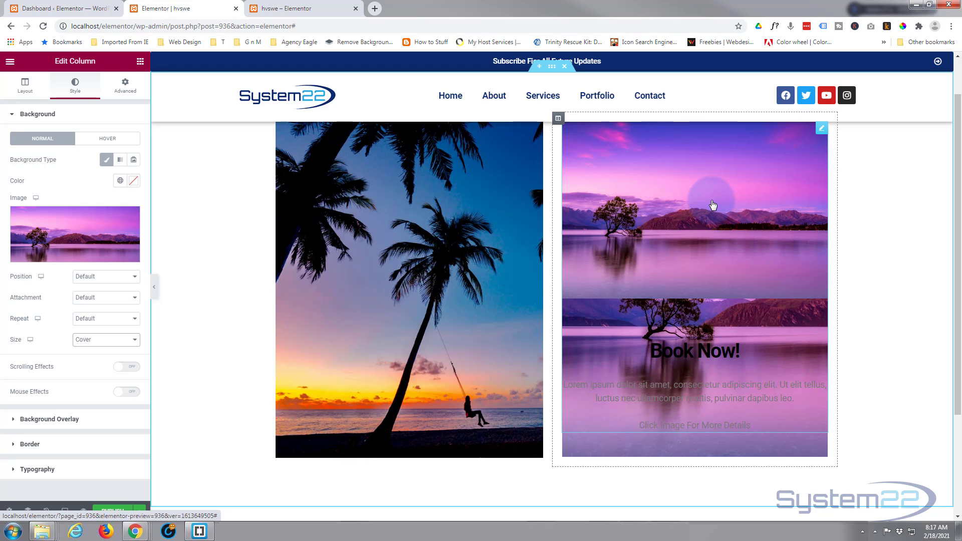
# - Give the image box a classic background in white, #FFFFFF
pyautogui.click(821, 130)
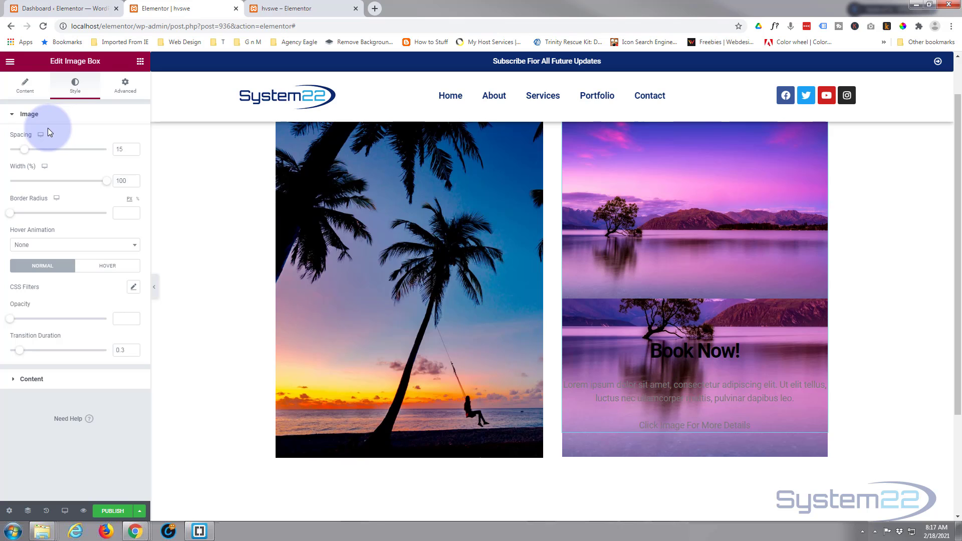
pyautogui.click(124, 88)
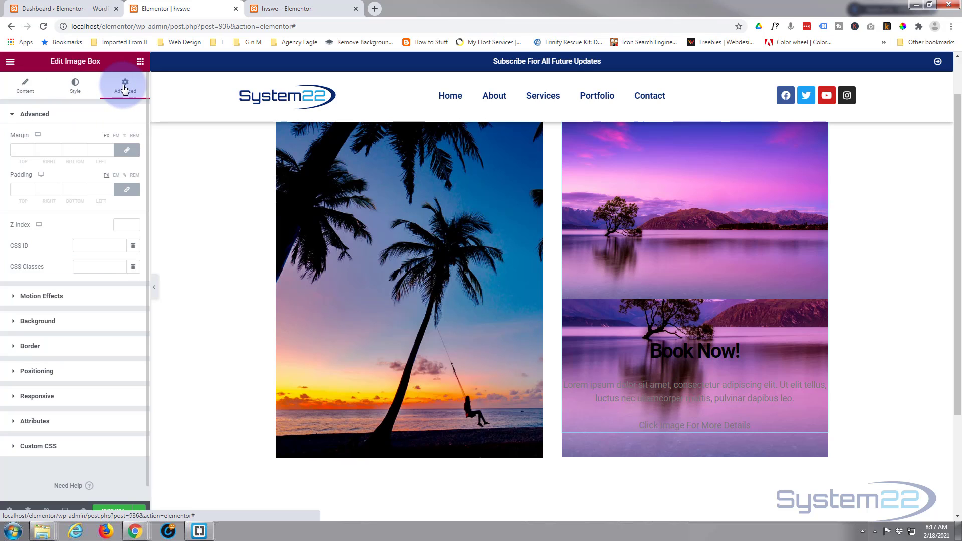
pyautogui.click(15, 323)
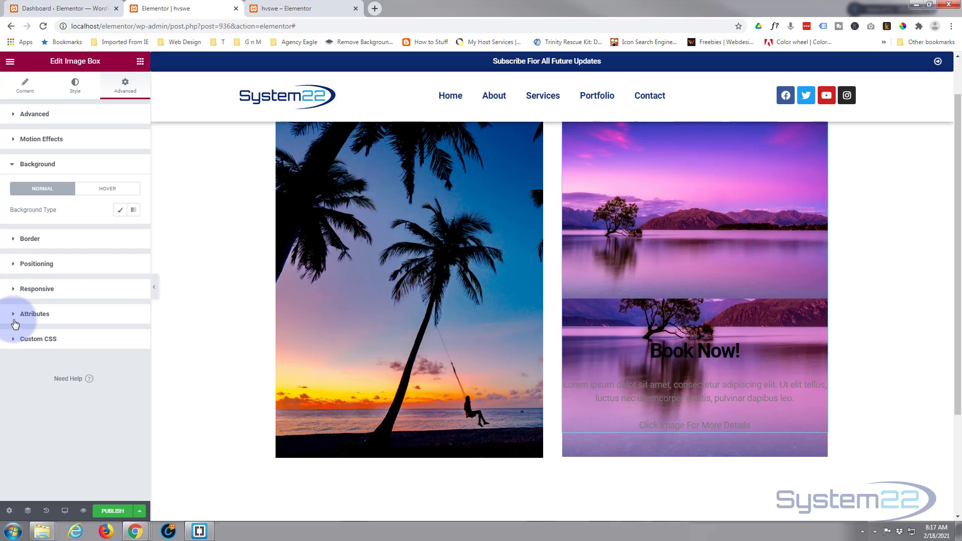
pyautogui.click(120, 213)
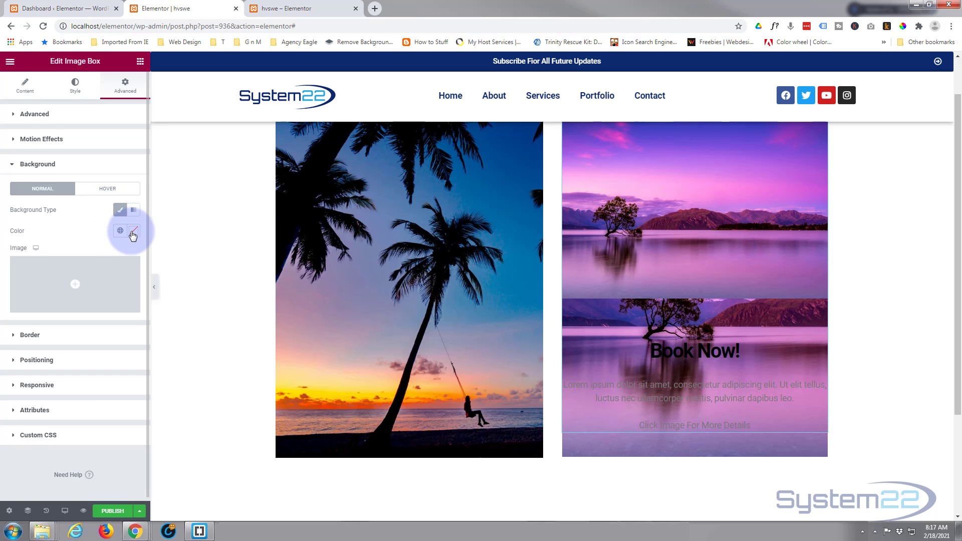
pyautogui.click(133, 235)
pyautogui.moveTo(64, 279)
pyautogui.mouseDown()
pyautogui.moveTo(11, 255)
pyautogui.moveTo(7, 269)
pyautogui.mouseUp()
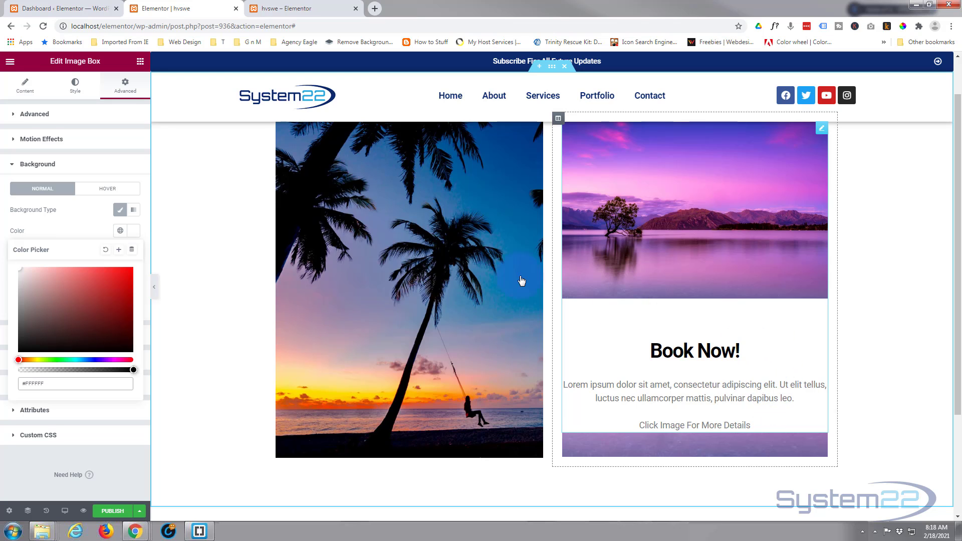
# - Unlink the image box's padding values and set only the bottom padding to 50 px
pyautogui.click(125, 93)
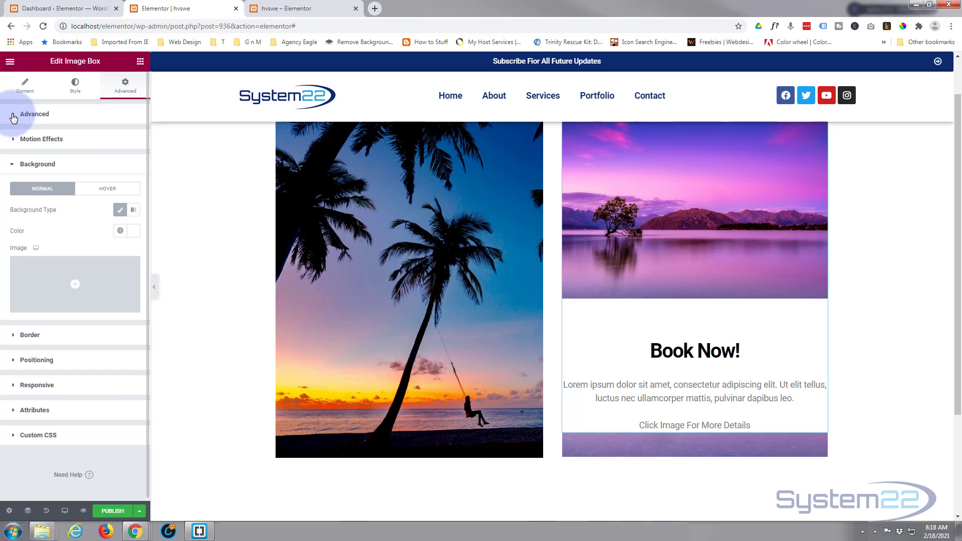
pyautogui.click(13, 116)
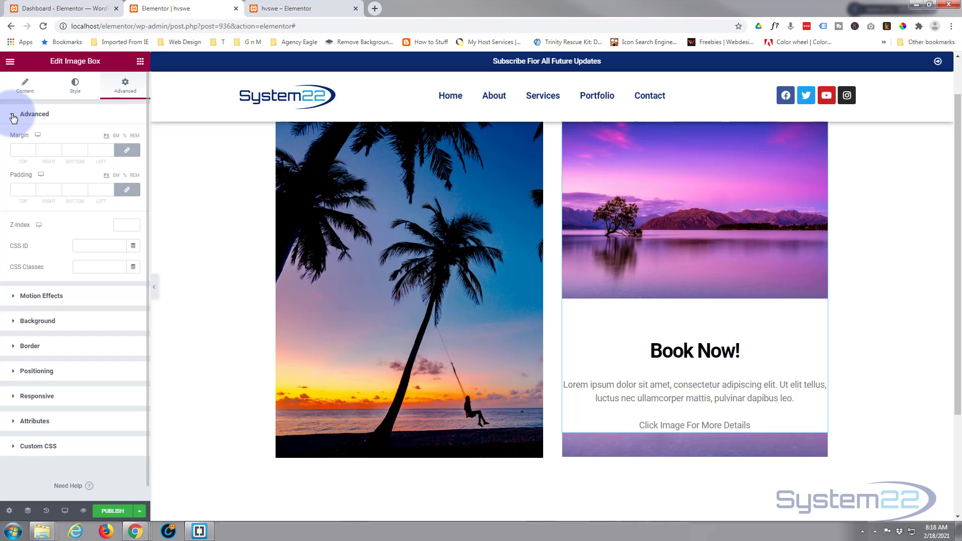
pyautogui.click(132, 192)
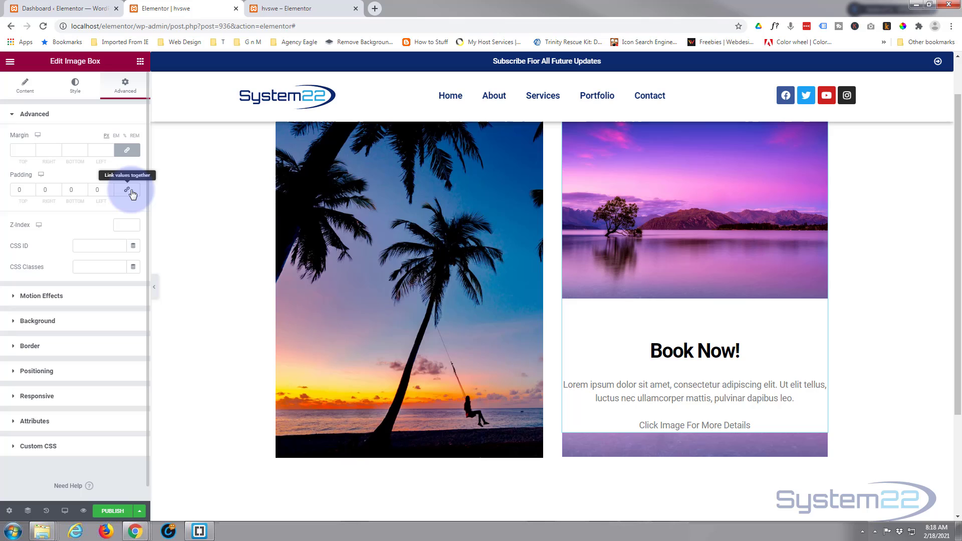
pyautogui.click(69, 190)
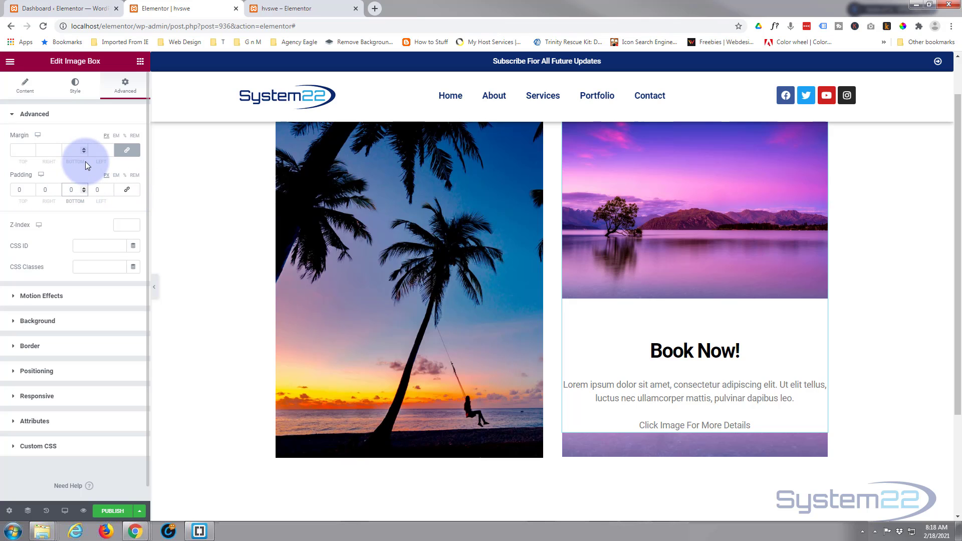
pyautogui.write('5')
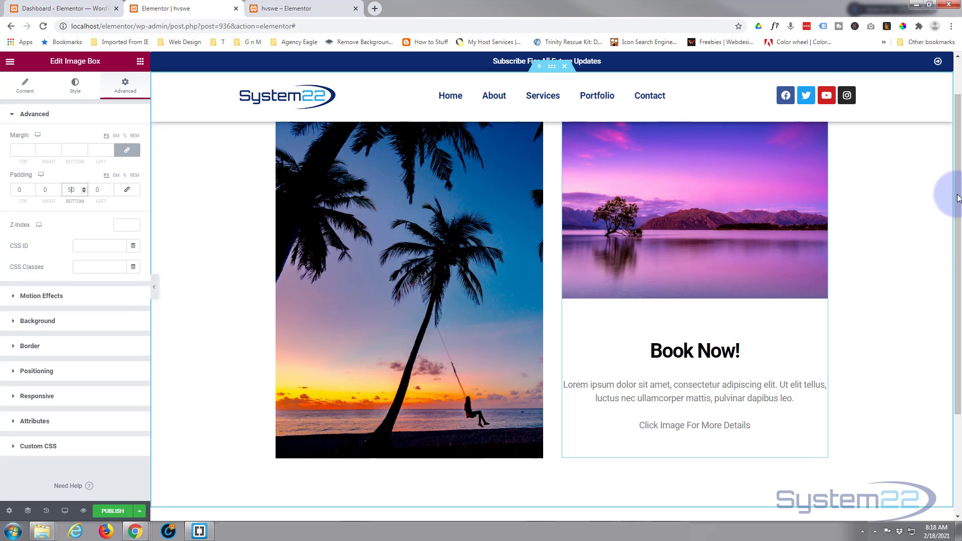
pyautogui.moveTo(957, 185); pyautogui.dragTo(958, 174)
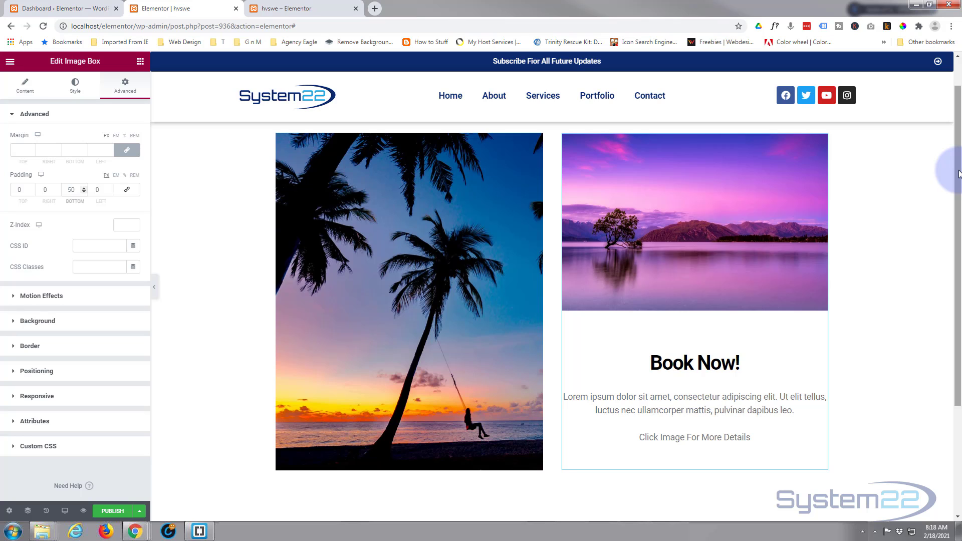
# - Assign the CSS class imgbx to the image box
pyautogui.click(788, 214)
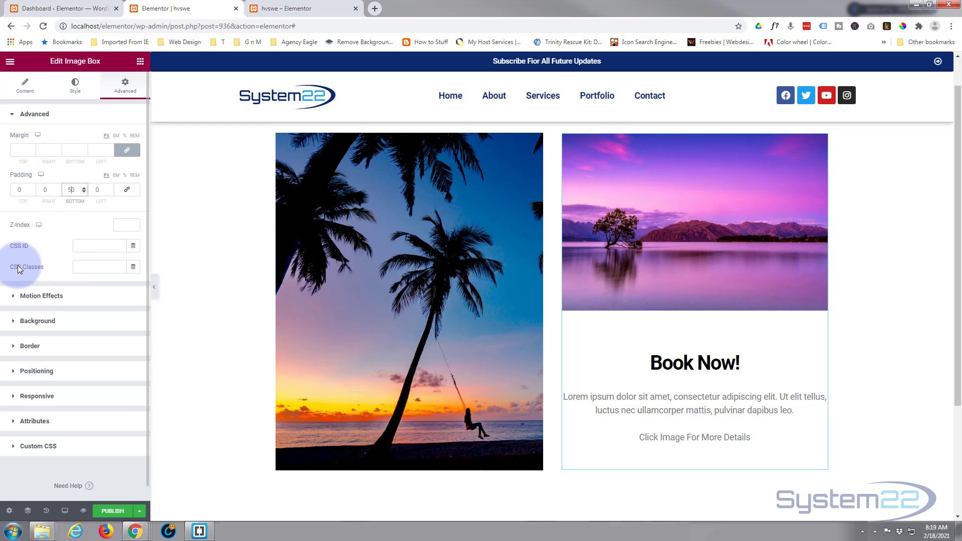
pyautogui.click(74, 267)
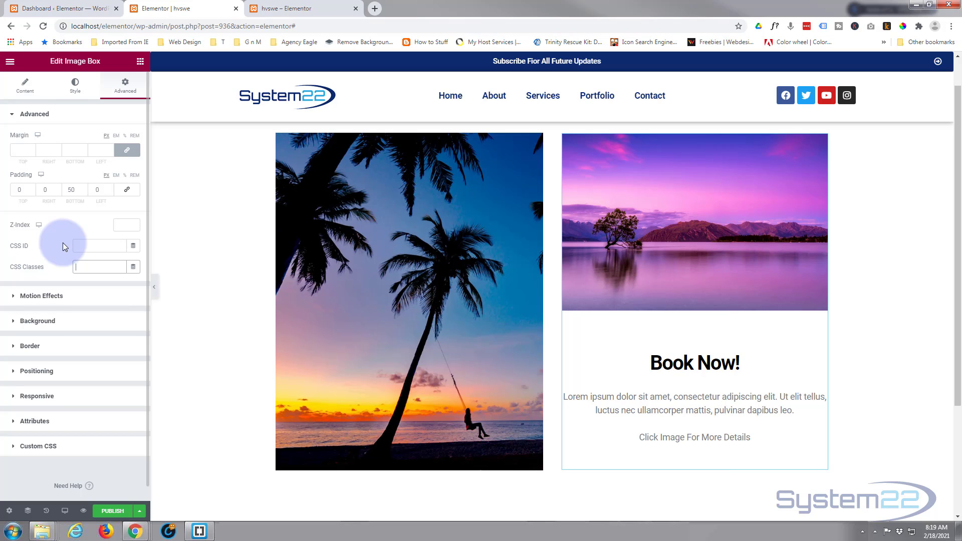
pyautogui.write('gbx')
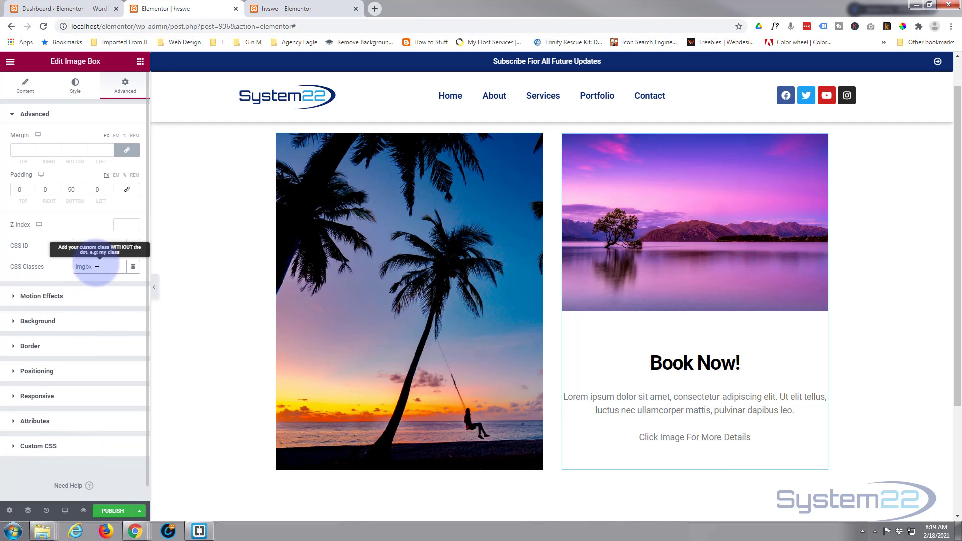
# - Open the Additional CSS section of the theme customizer from the WordPress dashboard to see where site-wide CSS goes
pyautogui.click(70, 10)
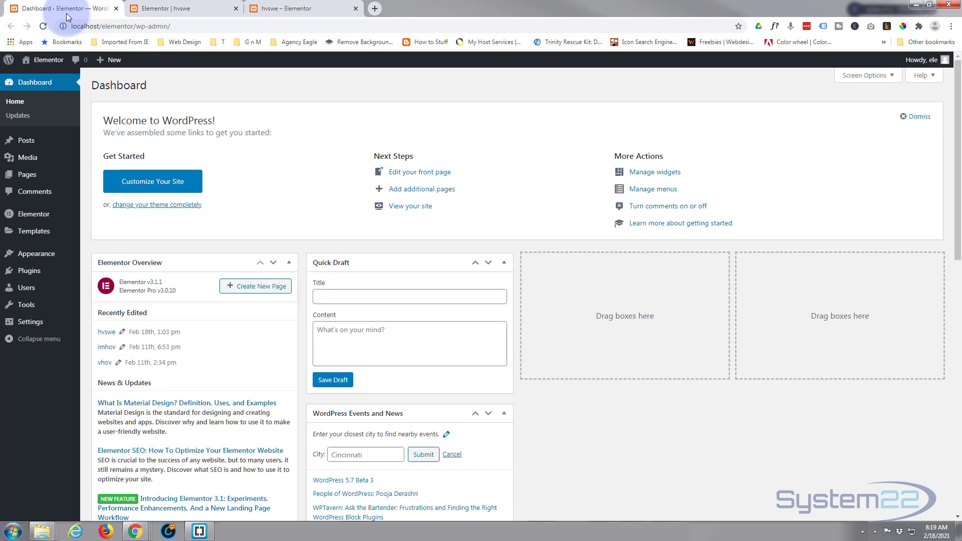
pyautogui.moveTo(20, 255)
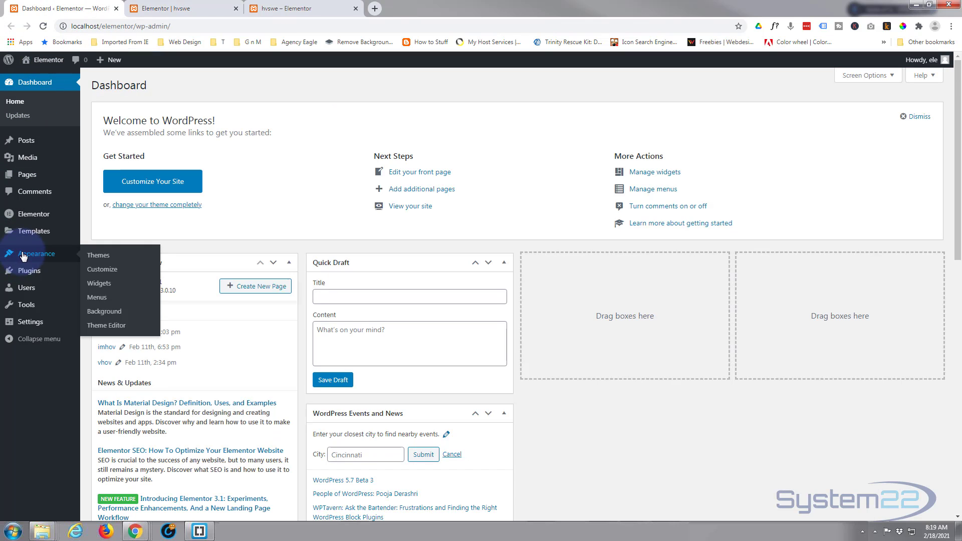
pyautogui.click(113, 276)
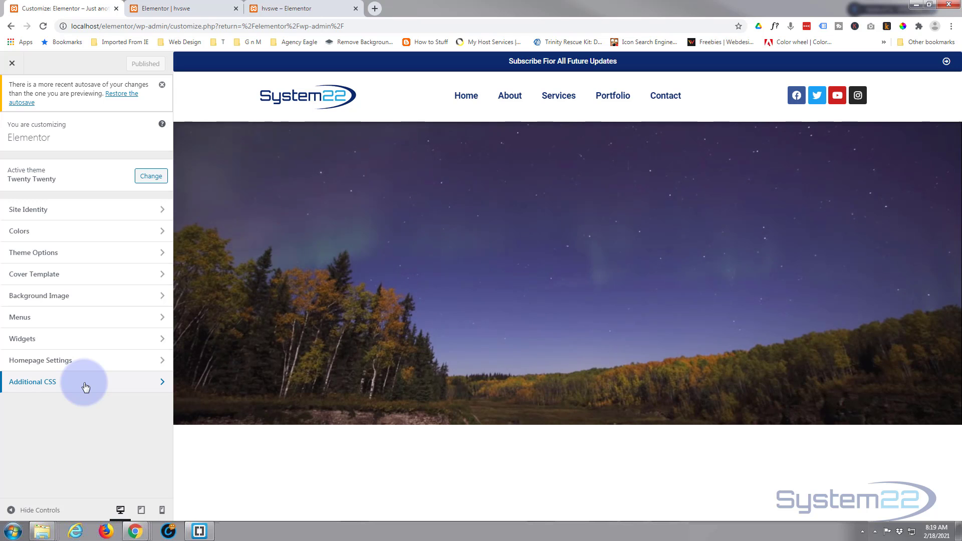
pyautogui.click(85, 383)
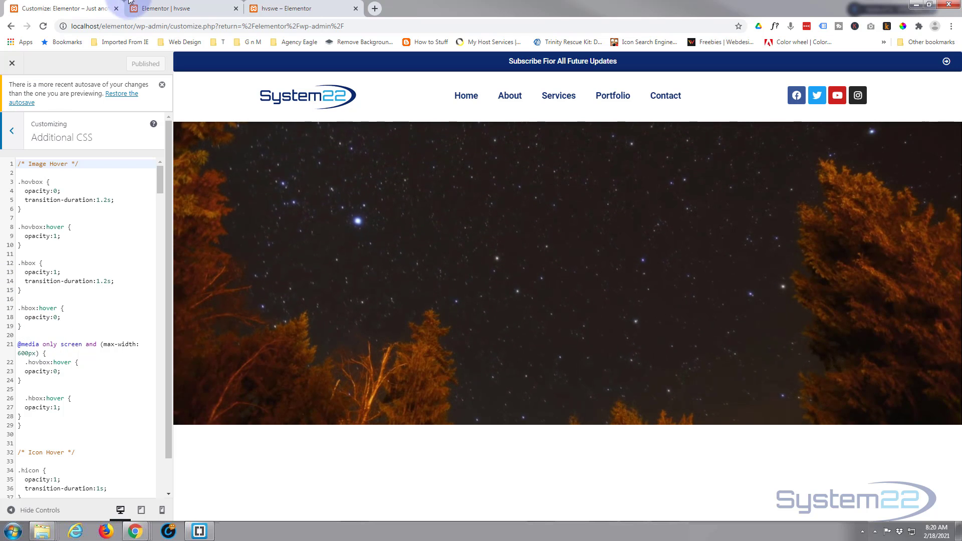
# - Return to the Elementor editor and start the image box's custom CSS with the comment /* Image Box Hover */
pyautogui.click(189, 9)
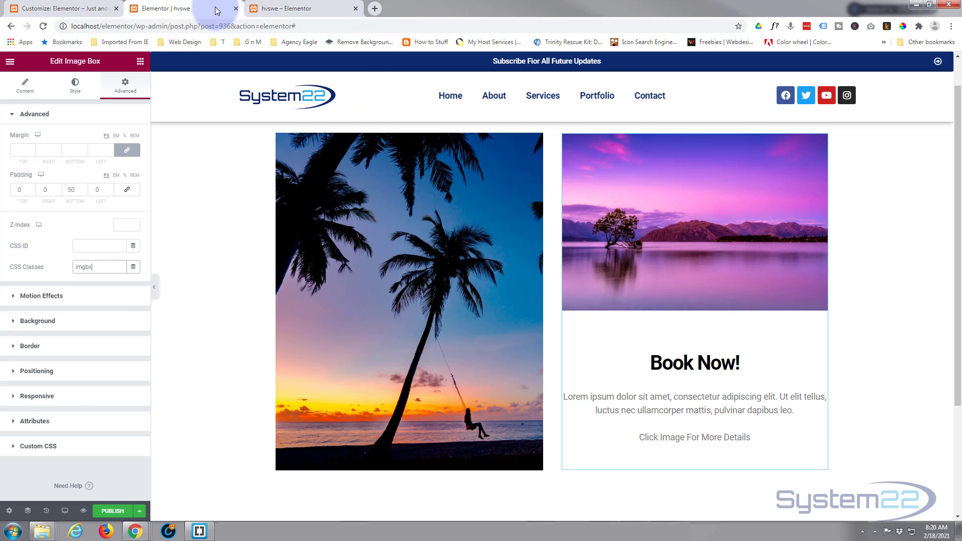
pyautogui.click(15, 448)
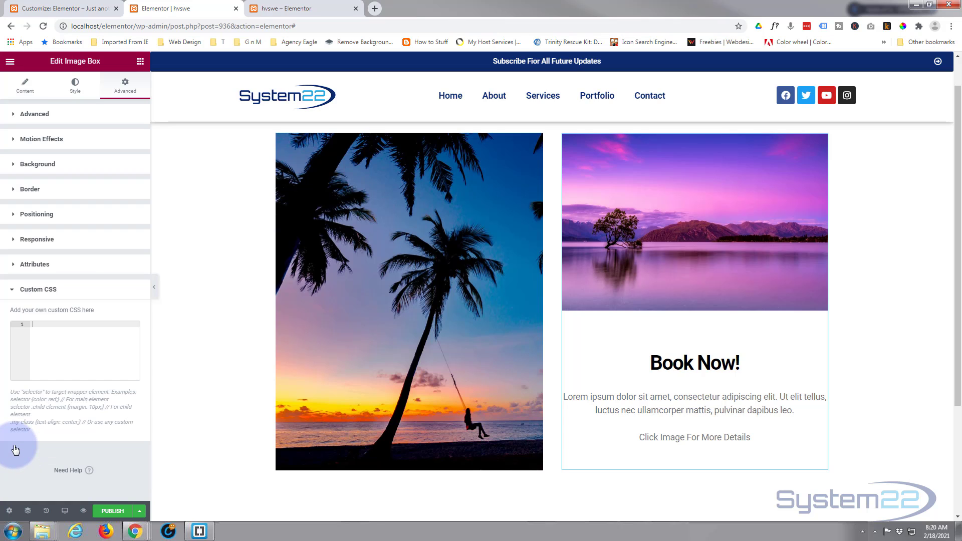
pyautogui.click(55, 369)
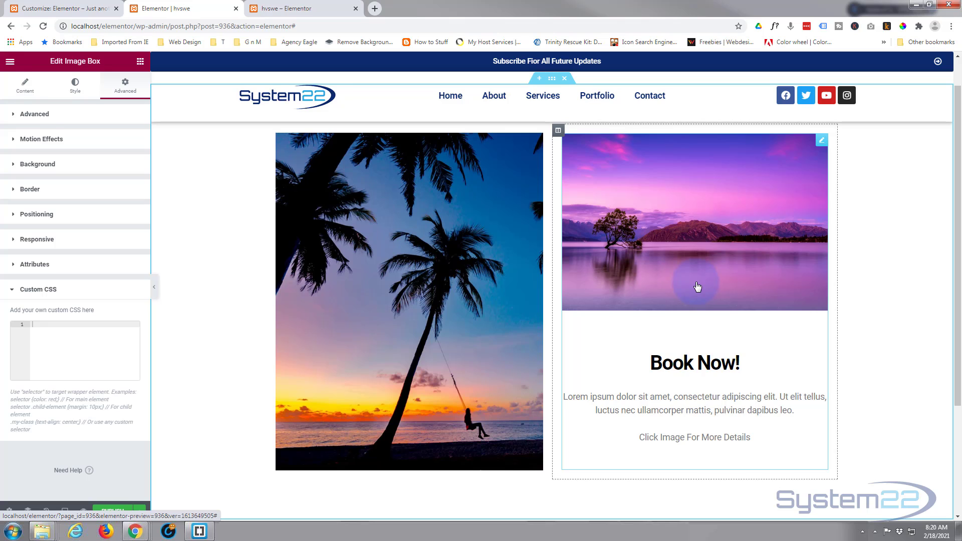
pyautogui.click(49, 324)
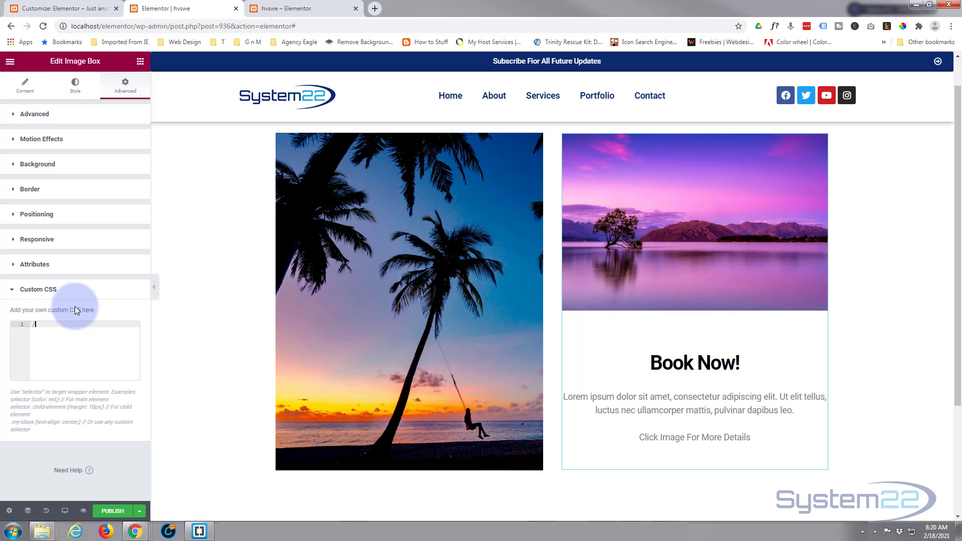
pyautogui.write('/**')
pyautogui.press('Left')
pyautogui.write('Image Box Hove')
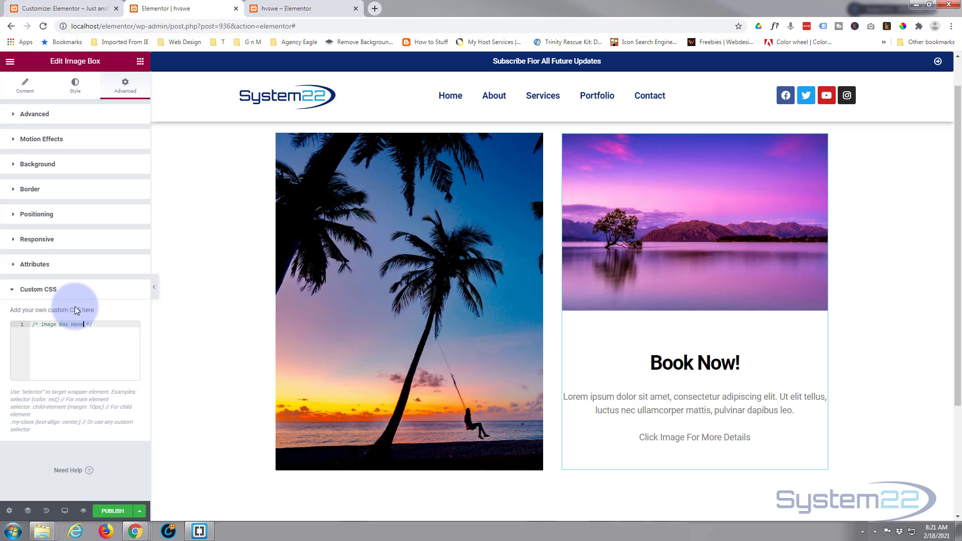
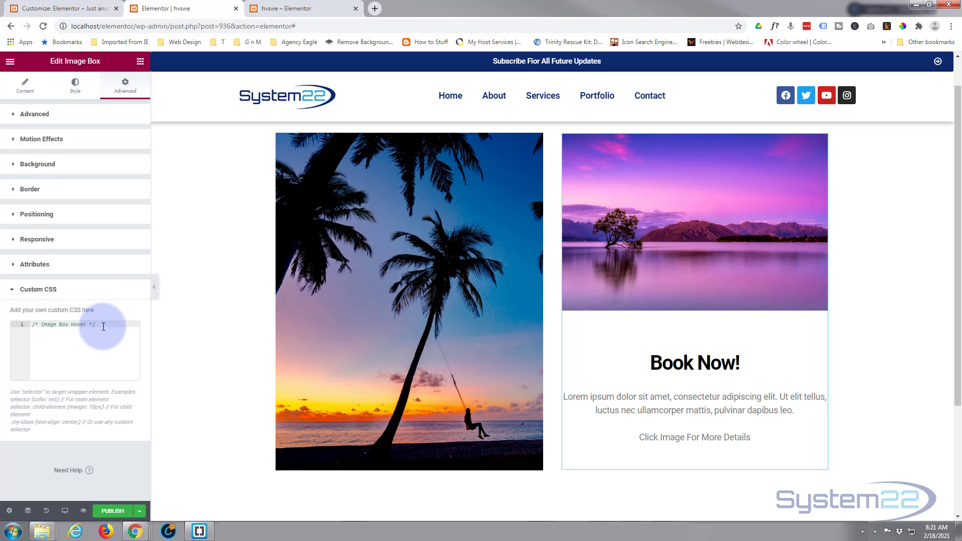
# - Add a .imgbx rule with opacity:0; below the comment in the image box's custom CSS
pyautogui.press('Return')
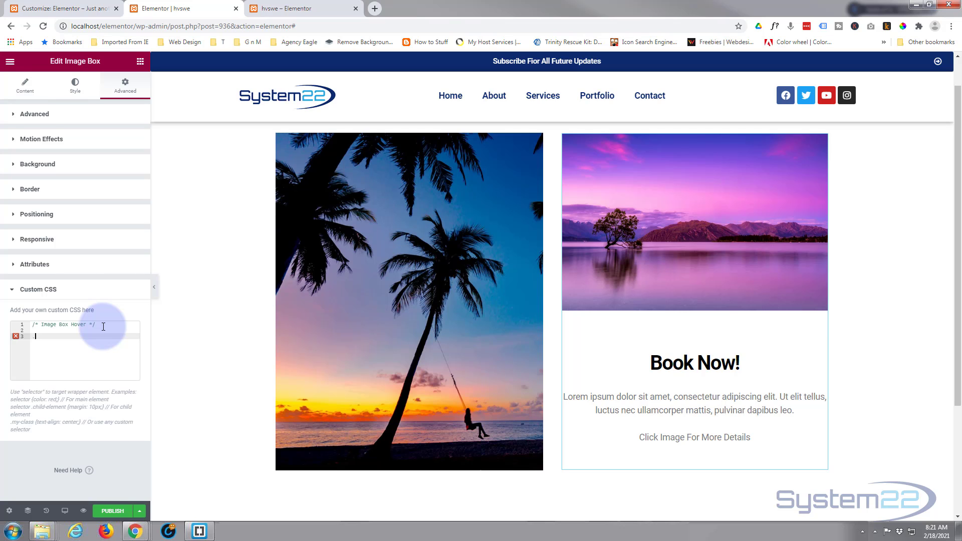
pyautogui.write('.imgb')
pyautogui.write('x {}')
pyautogui.press('Return')
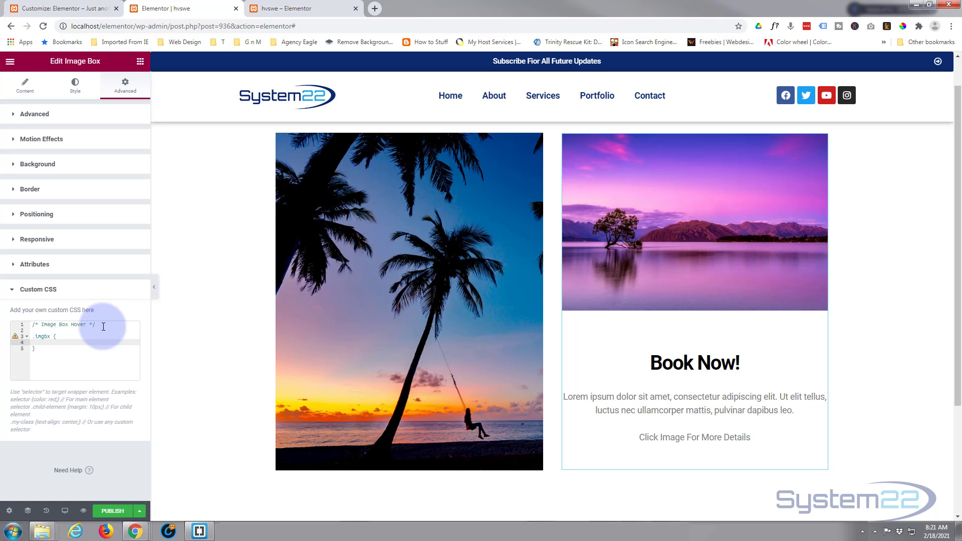
pyautogui.write('opacity')
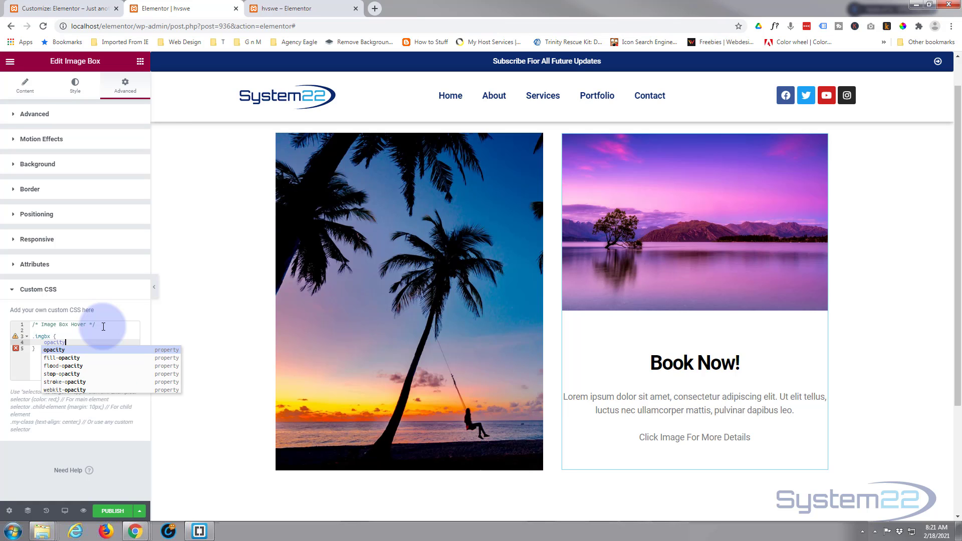
pyautogui.write(':')
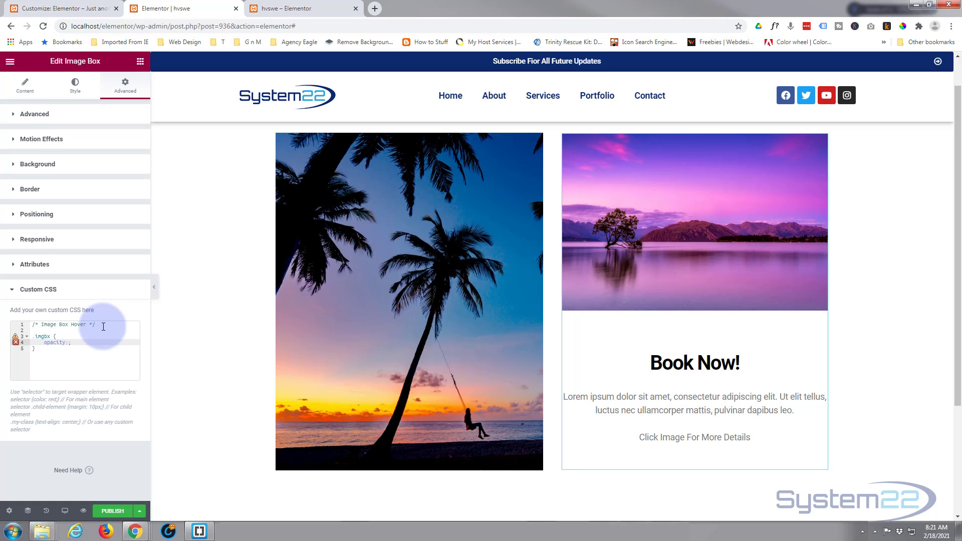
pyautogui.write('0')
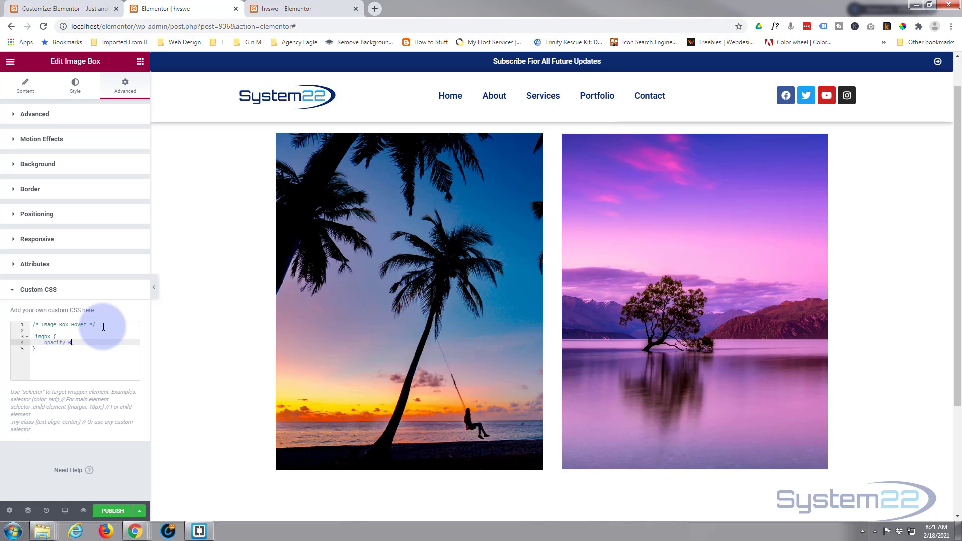
pyautogui.write(';')
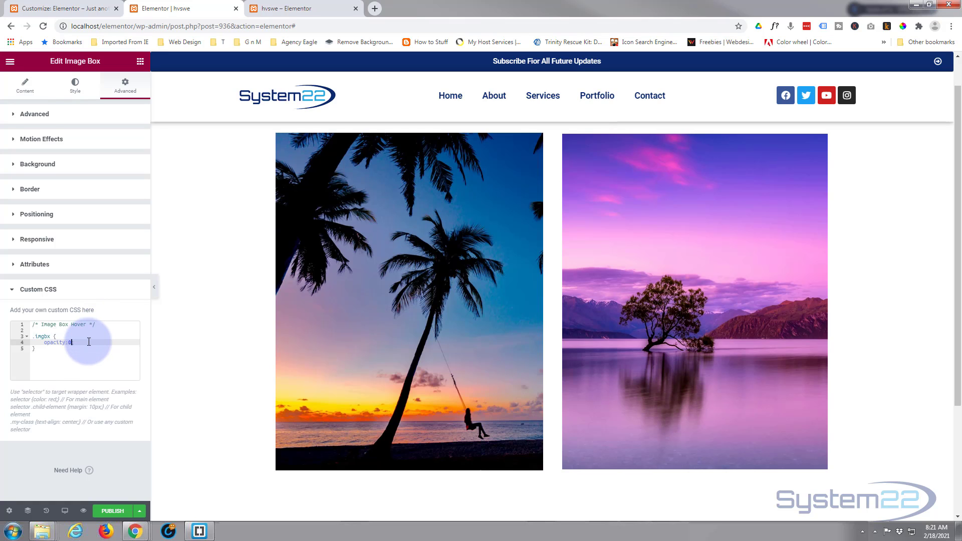
# - Duplicate the .imgbx rule below itself and change the copy's selector to .imgbx:hover
pyautogui.click(34, 337)
pyautogui.moveTo(34, 337); pyautogui.dragTo(40, 351)
pyautogui.hotkey('ctrl', 'c')
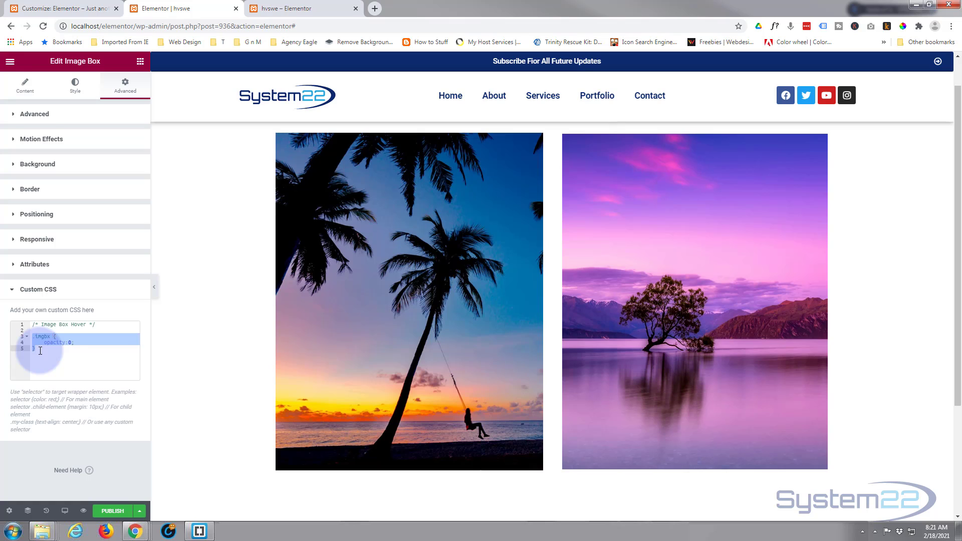
pyautogui.click(40, 350)
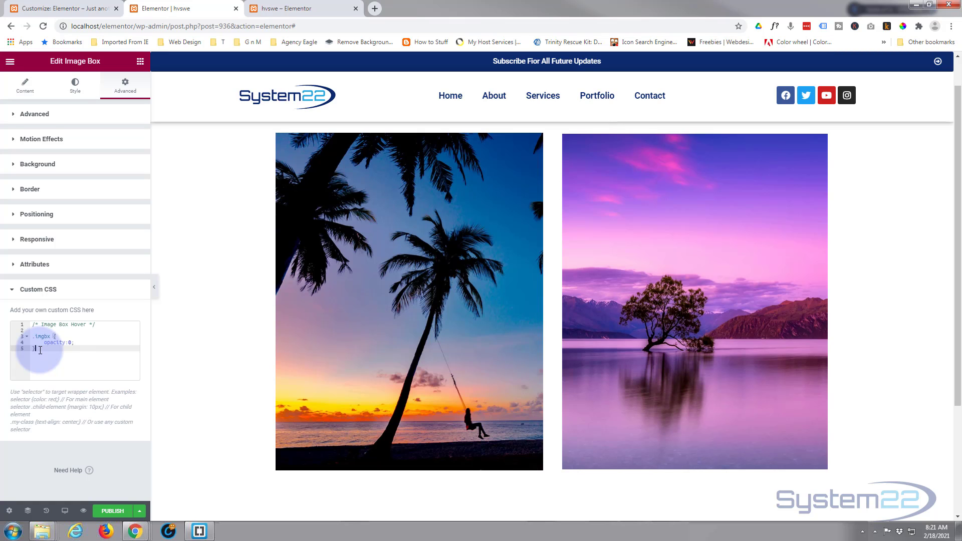
pyautogui.press('Return')
pyautogui.press('Return')
pyautogui.hotkey('ctrl', 'v')
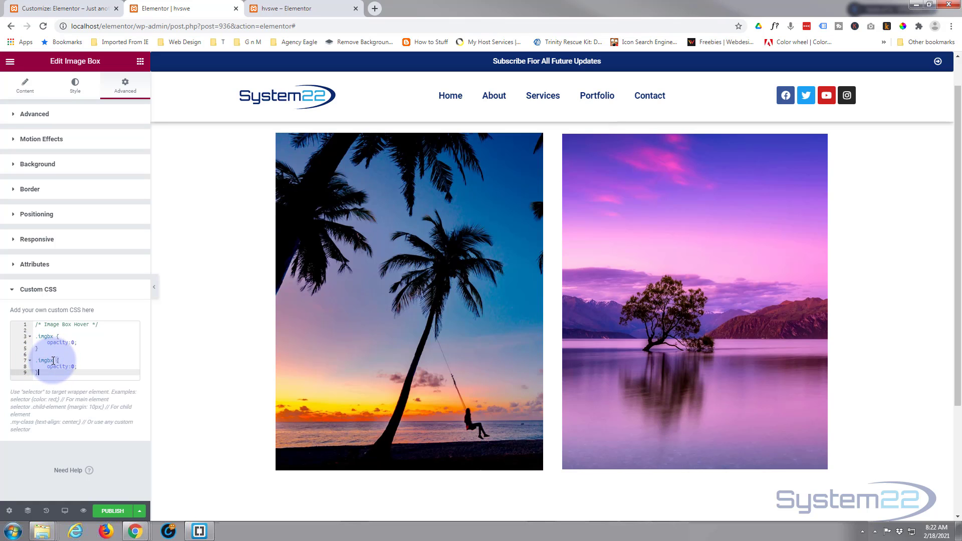
pyautogui.click(53, 360)
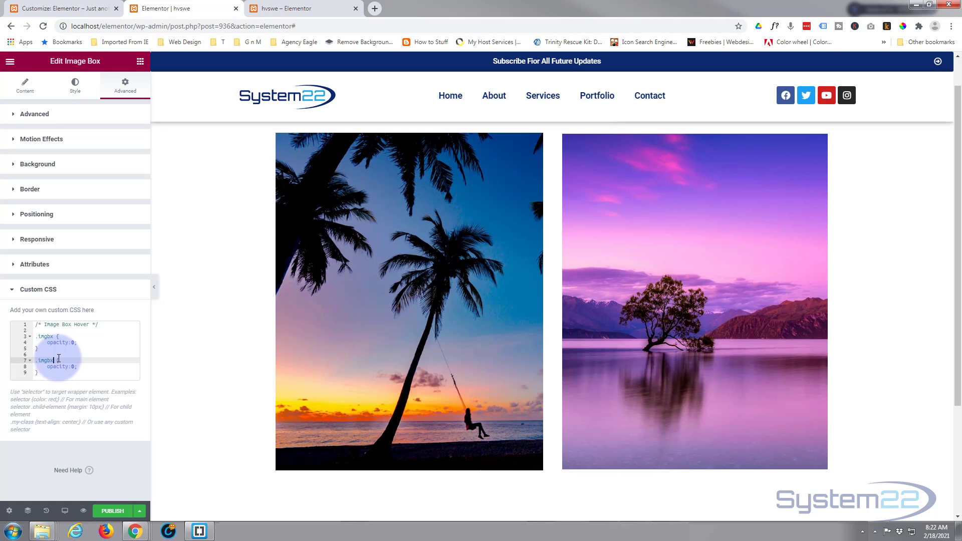
pyautogui.write(':hover')
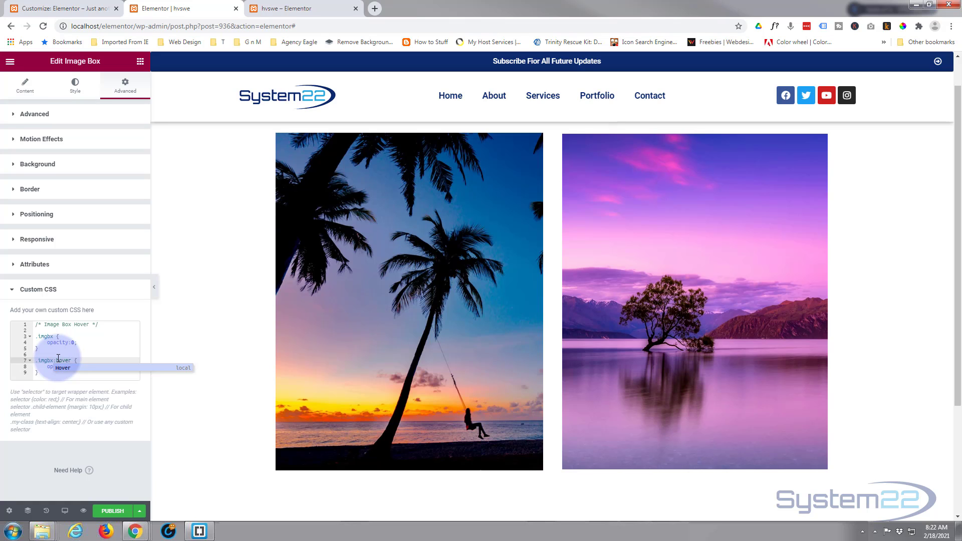
# - Set the opacity in the .imgbx:hover rule of the image box's custom CSS to 1;
pyautogui.click(98, 348)
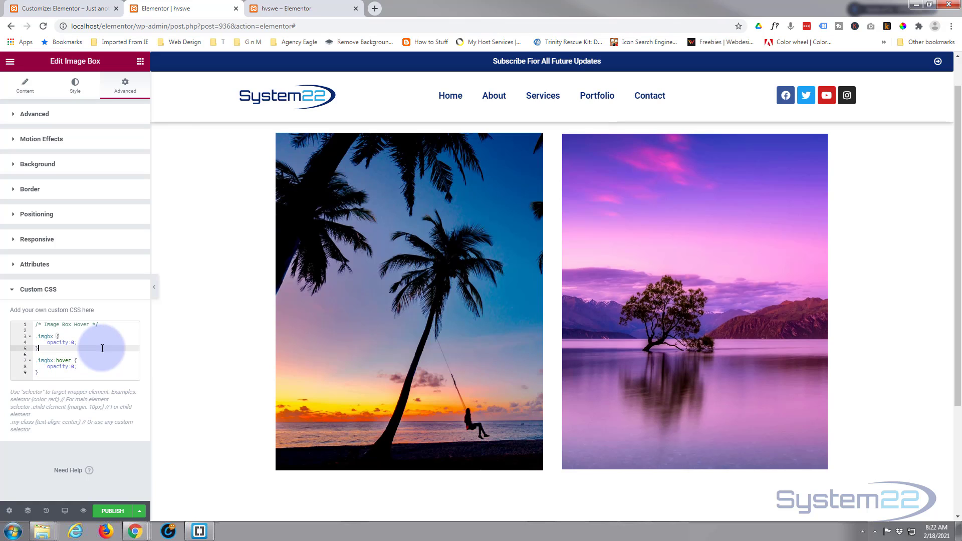
pyautogui.click(72, 367)
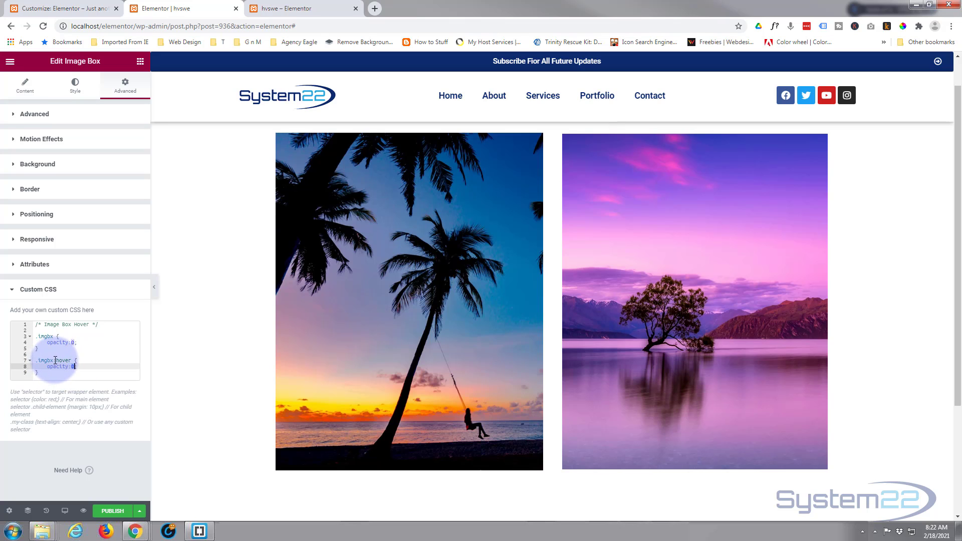
pyautogui.doubleClick(73, 367)
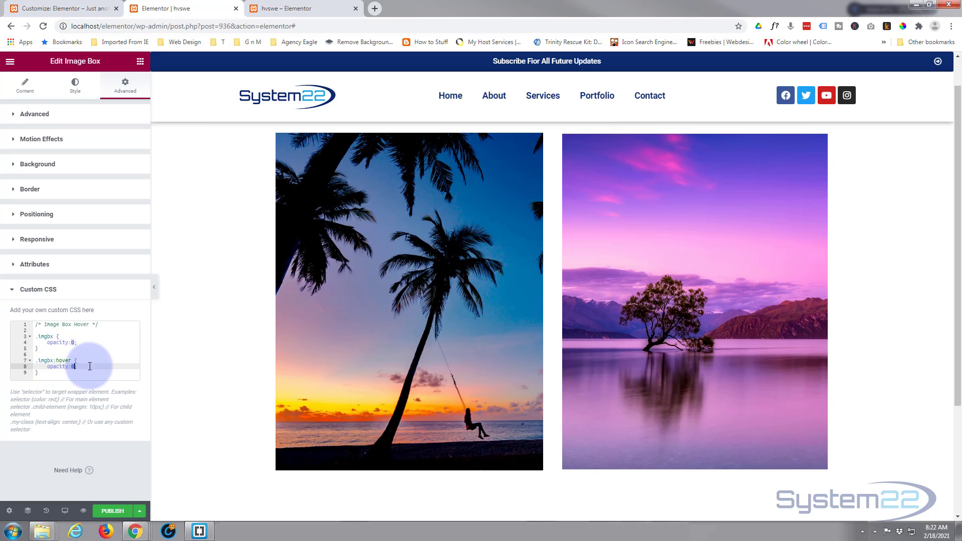
pyautogui.write('1;')
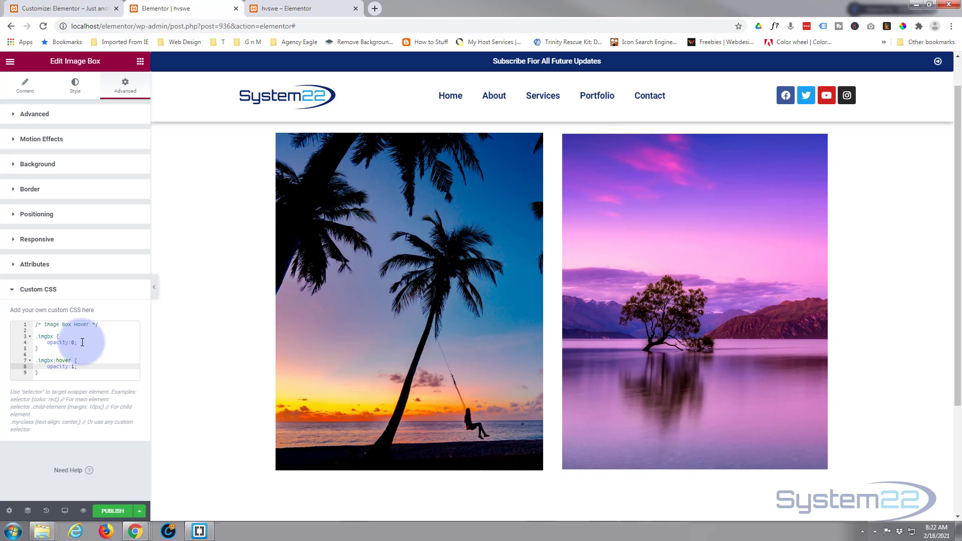
pyautogui.moveTo(671, 360)
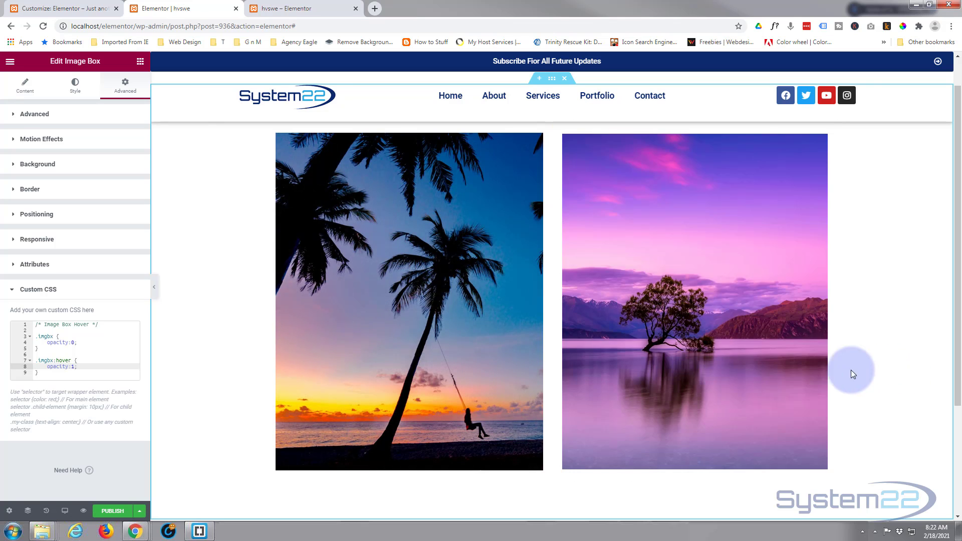
pyautogui.moveTo(762, 373)
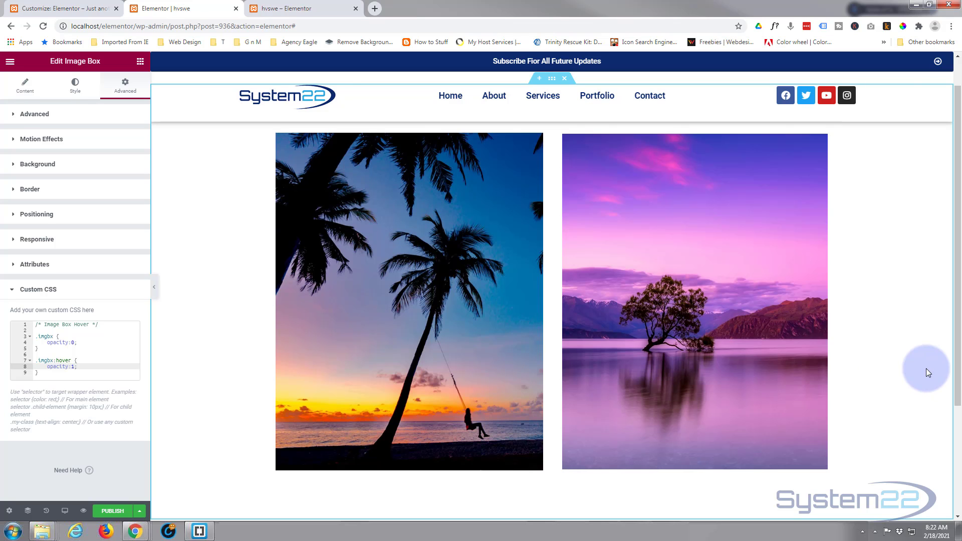
pyautogui.write(';')
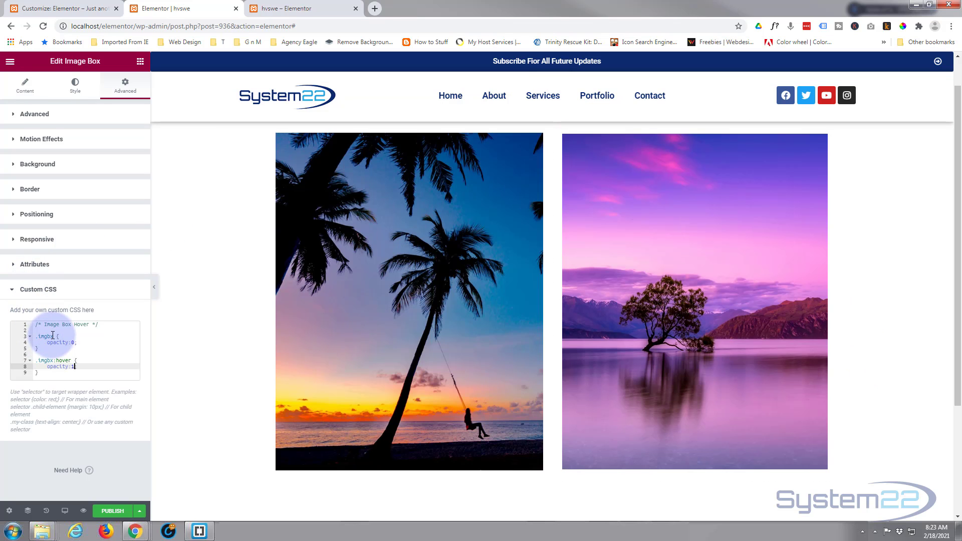
# - Add transition-duration:1.2s; below the opacity line in the .imgbx rule of the image box's custom CSS
pyautogui.click(80, 342)
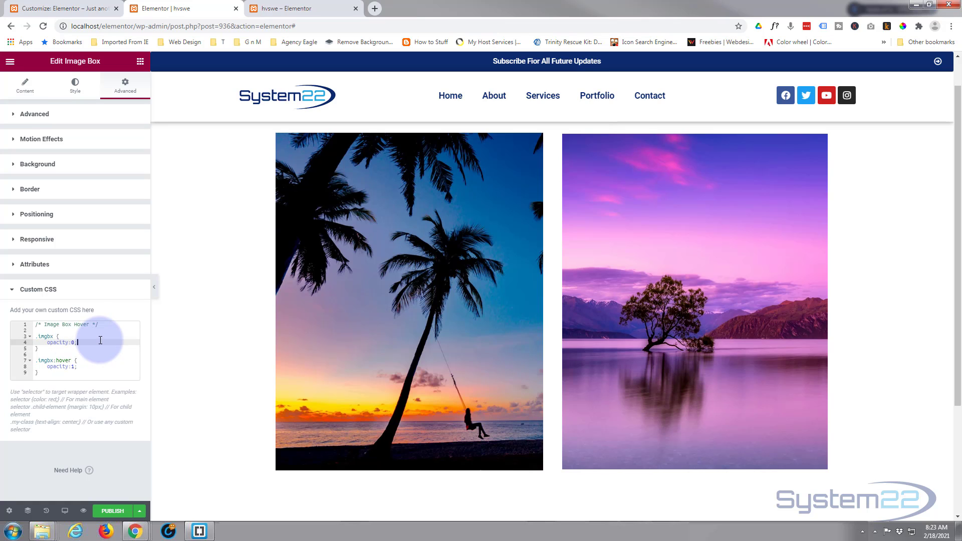
pyautogui.press('Return')
pyautogui.write('transition-d')
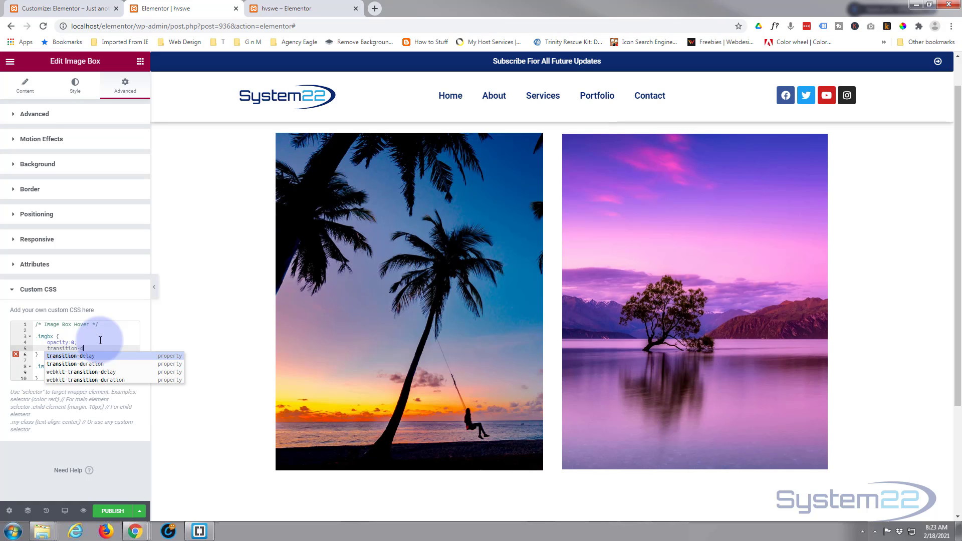
pyautogui.write('uratio')
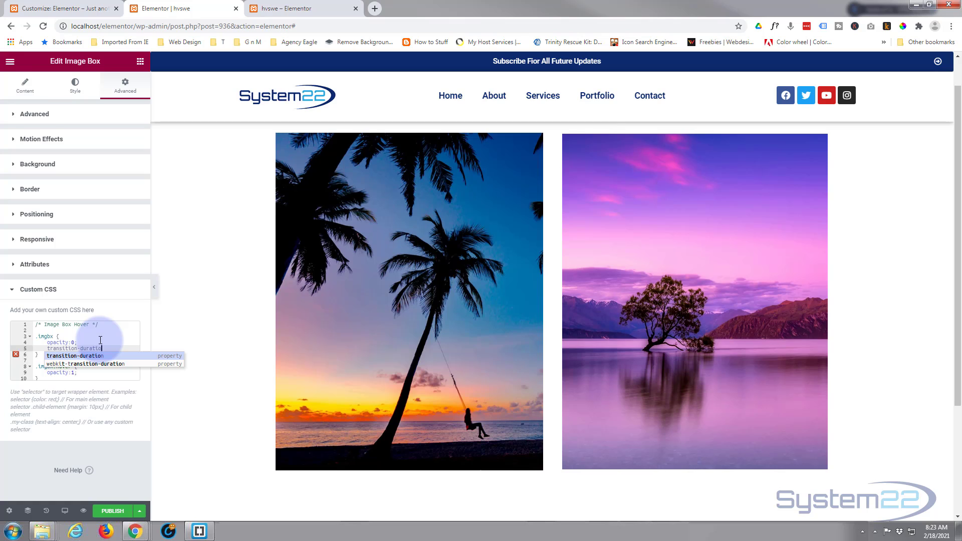
pyautogui.write('n')
pyautogui.press('Return')
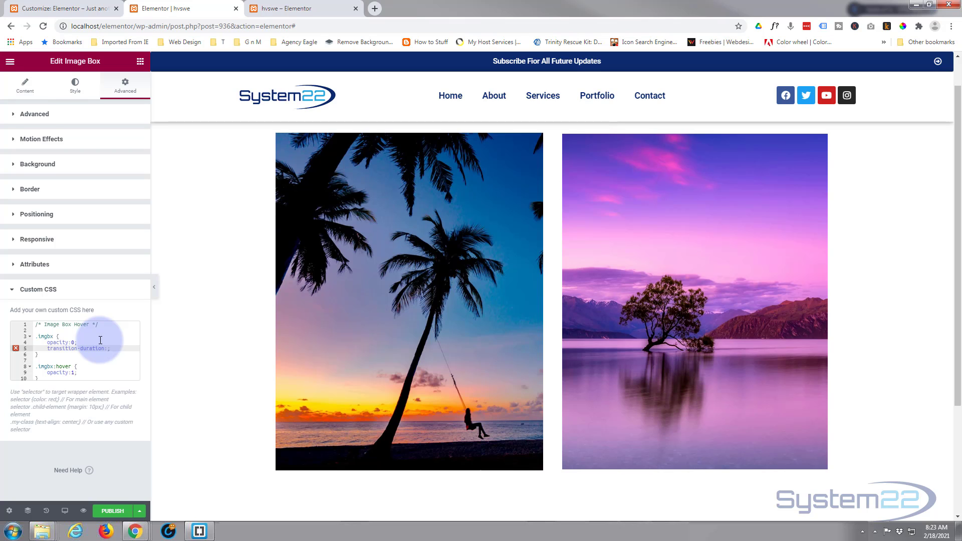
pyautogui.write('1.2s')
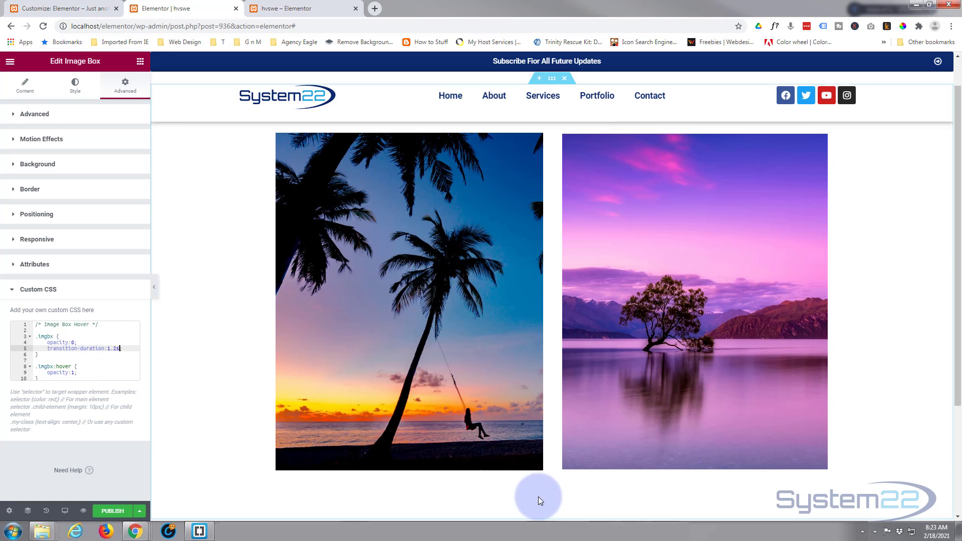
# - Preview the page in its own tab and bring both full images into view to check the hover effect
pyautogui.moveTo(661, 446)
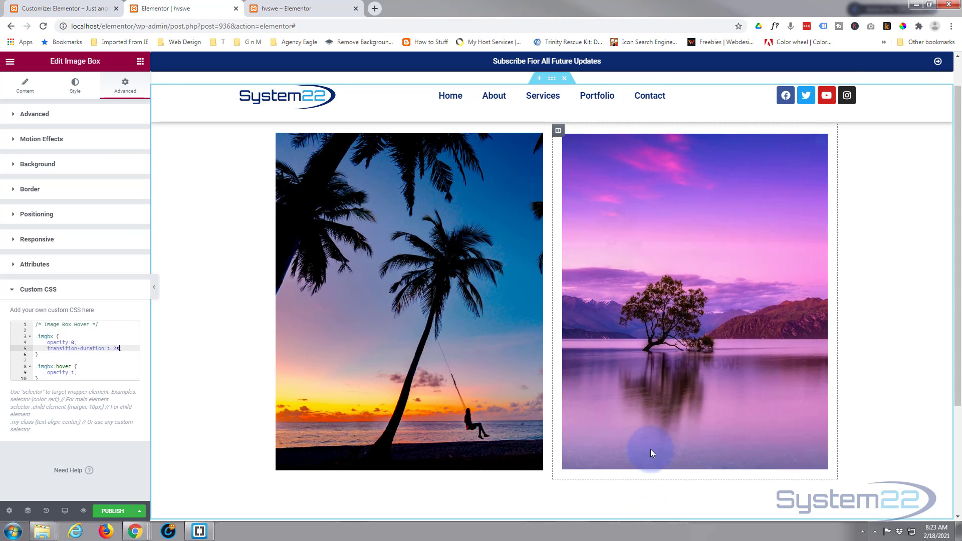
pyautogui.moveTo(650, 430)
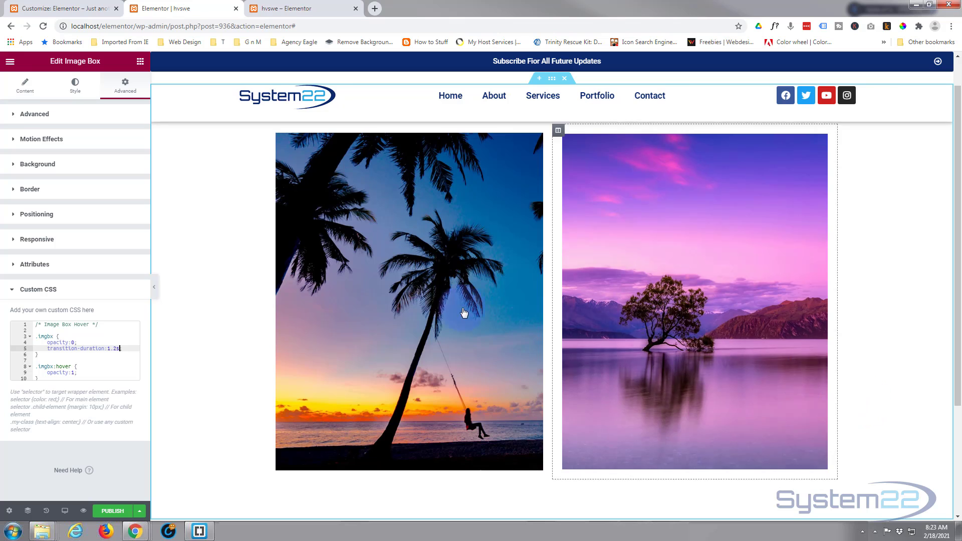
pyautogui.click(83, 512)
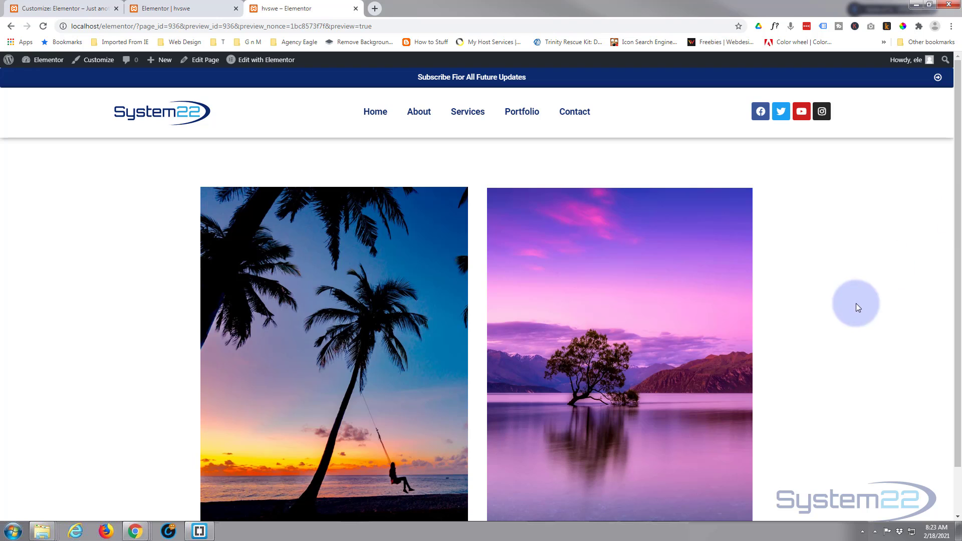
pyautogui.scroll(-1, 958, 246)
pyautogui.scroll(-1, 958, 245)
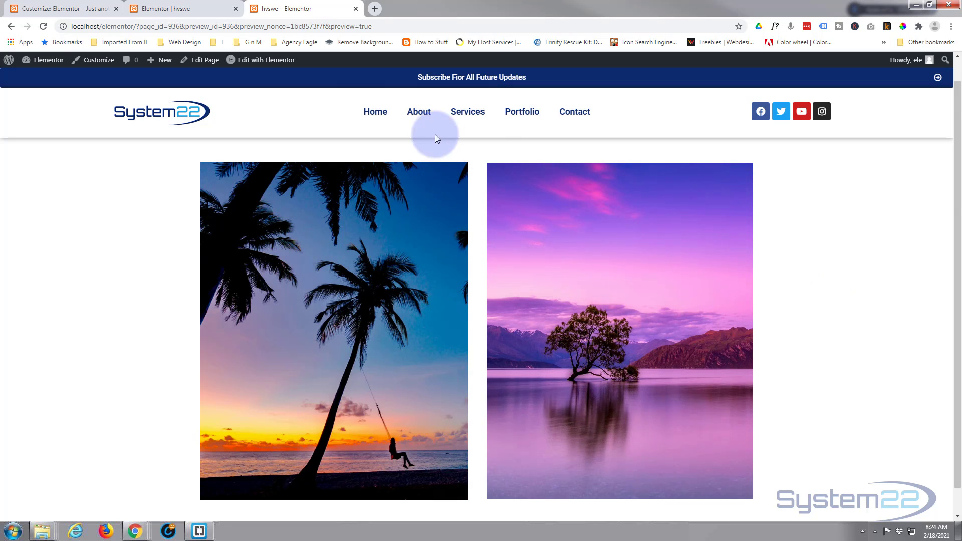
# - Return to the Elementor editor and copy all of the image box's custom CSS
pyautogui.click(193, 10)
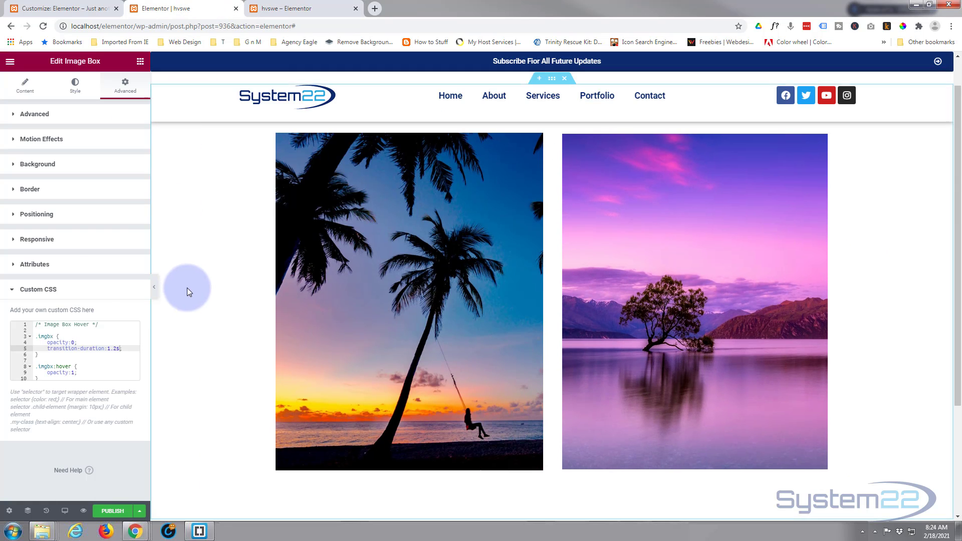
pyautogui.moveTo(36, 325); pyautogui.dragTo(74, 385)
pyautogui.hotkey('ctrl', 'c')
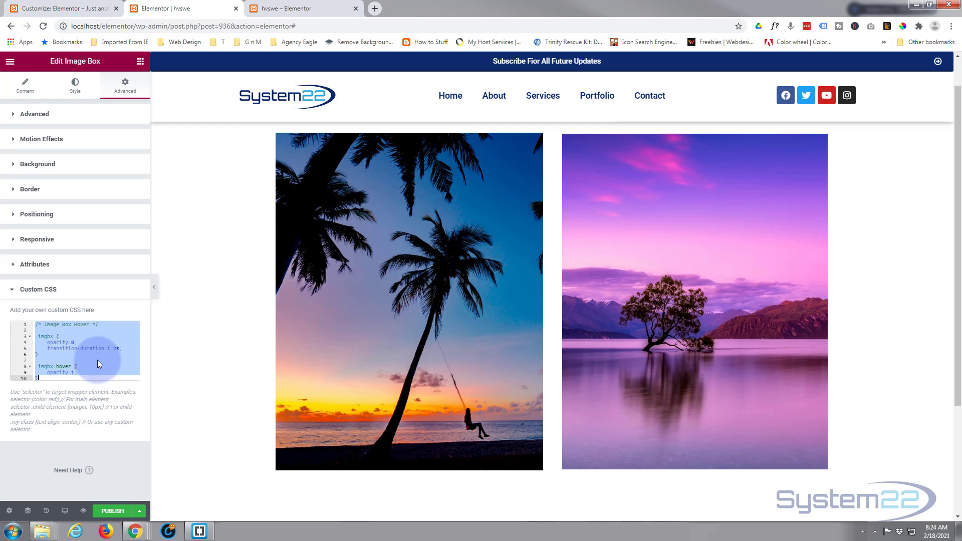
# - Switch to the theme customizer and paste the copied CSS above the /* Image Hover */ comment in Additional CSS, separated by blank lines
pyautogui.click(59, 10)
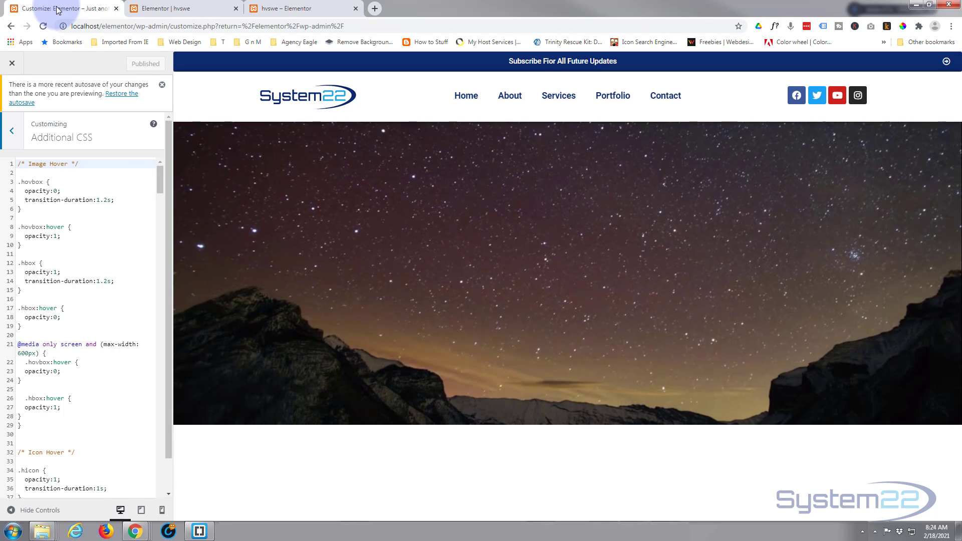
pyautogui.click(52, 118)
pyautogui.click(20, 165)
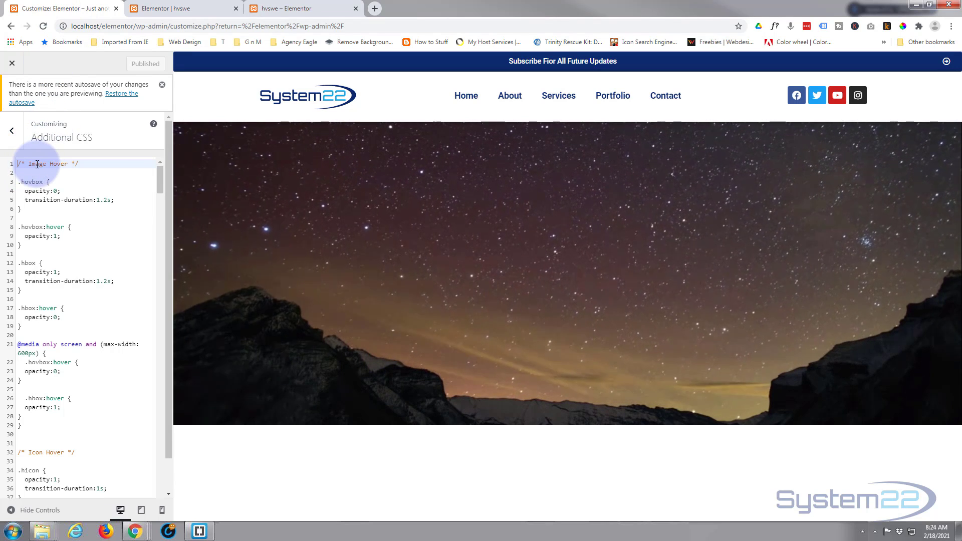
pyautogui.press('Return')
pyautogui.press('Return')
pyautogui.press('Return')
pyautogui.press('Return')
pyautogui.press('Return')
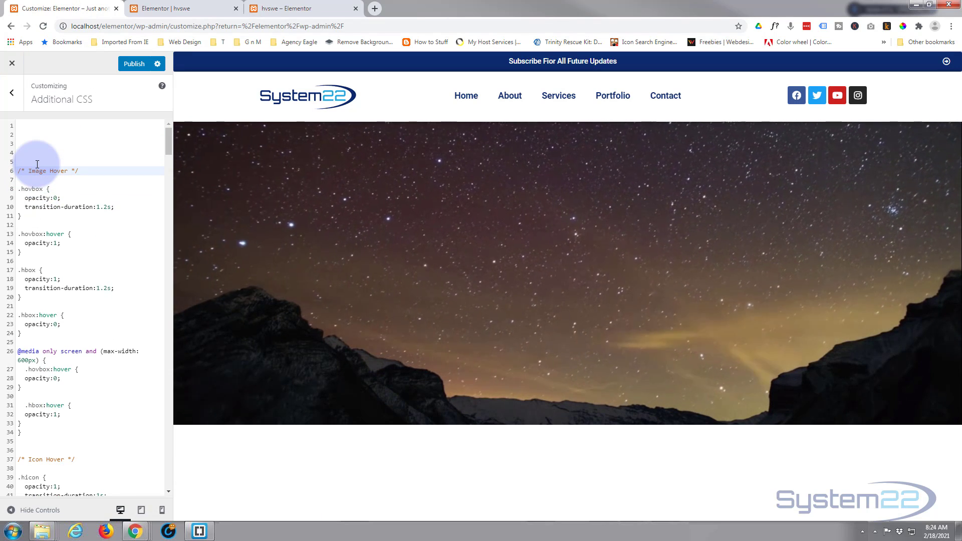
pyautogui.click(22, 125)
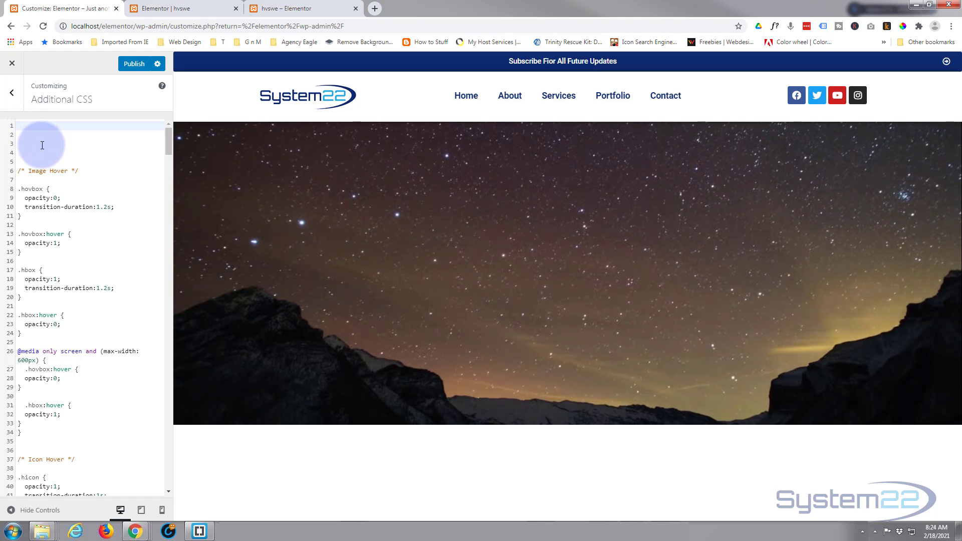
pyautogui.hotkey('ctrl', 'v')
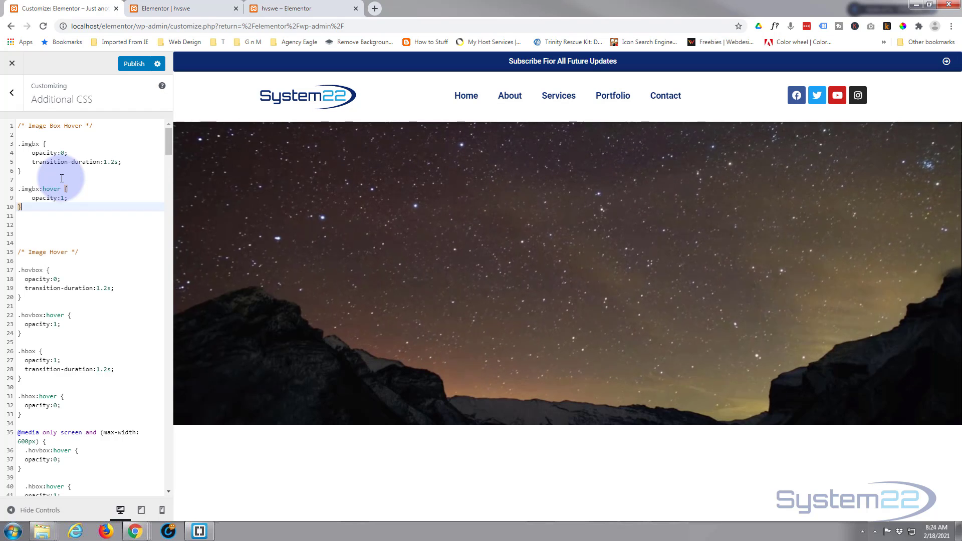
# - Check the customizer's Homepage Settings and go back to the Additional CSS section
pyautogui.click(15, 96)
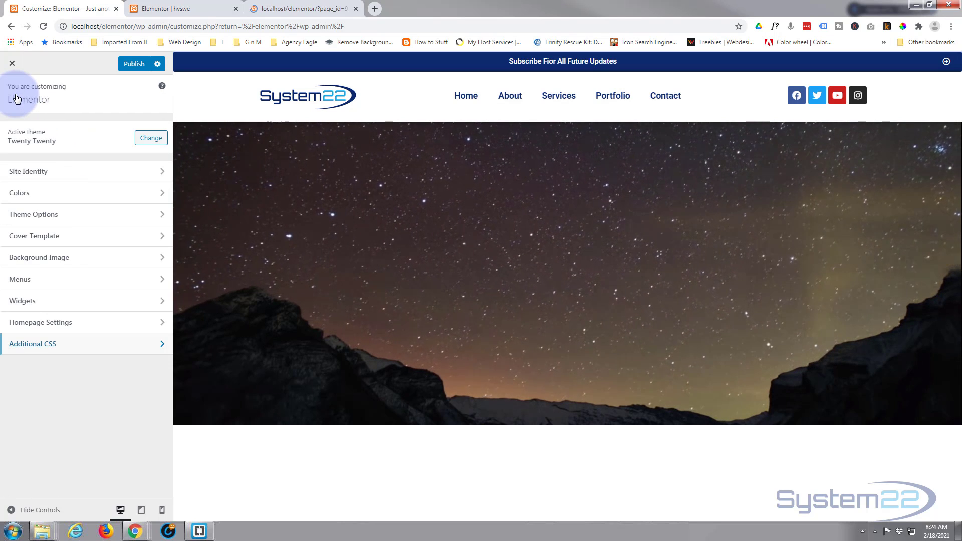
pyautogui.click(80, 322)
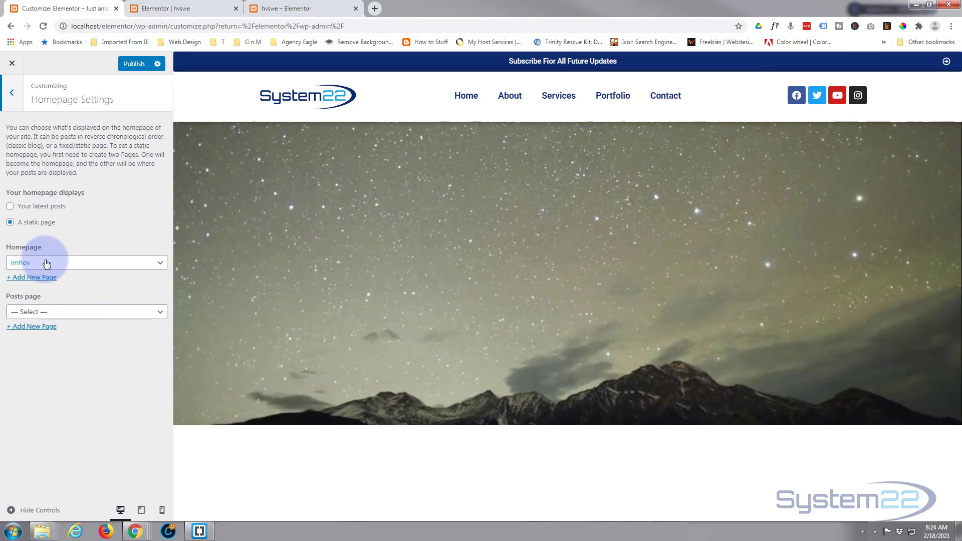
pyautogui.click(11, 82)
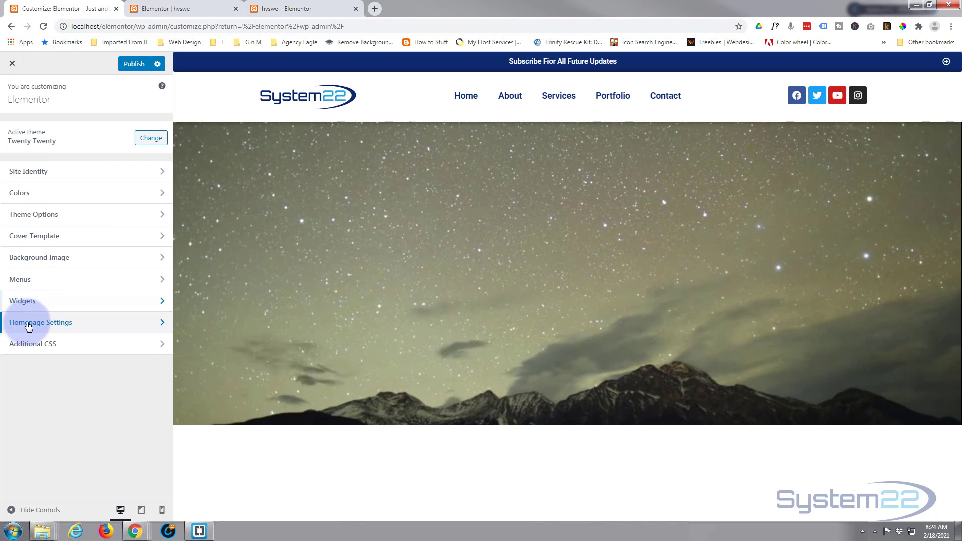
pyautogui.click(29, 343)
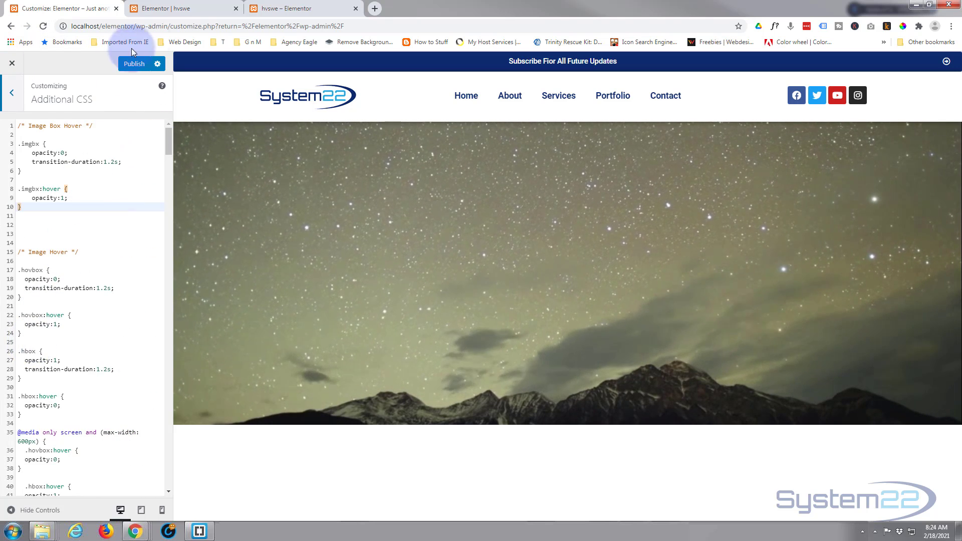
# - Compare the image box's custom CSS in the Elementor editor with the pasted copy in Additional CSS
pyautogui.click(183, 9)
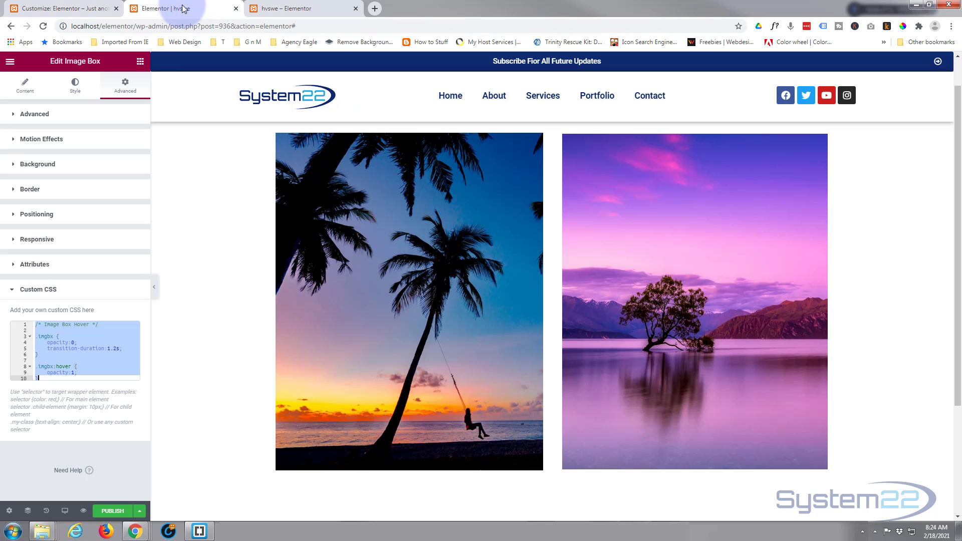
pyautogui.click(75, 8)
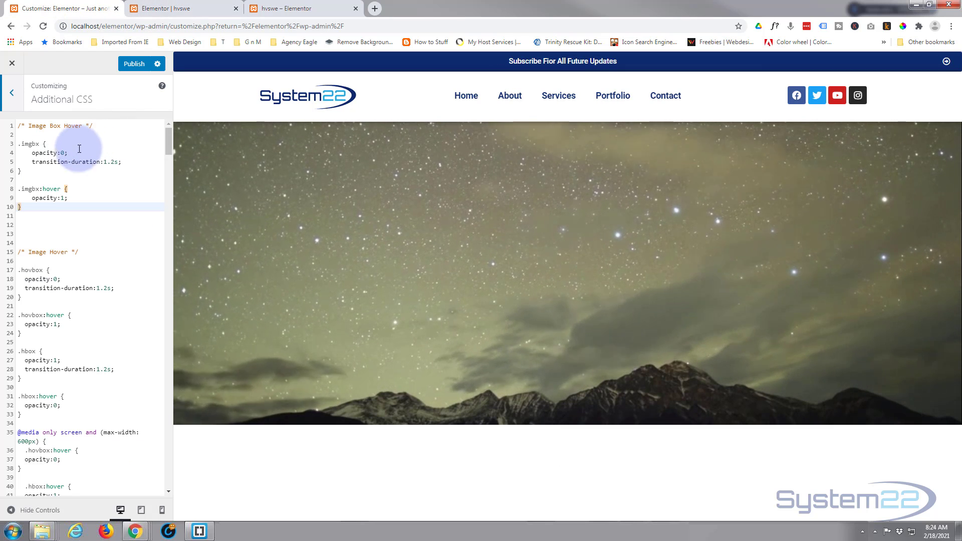
pyautogui.click(179, 11)
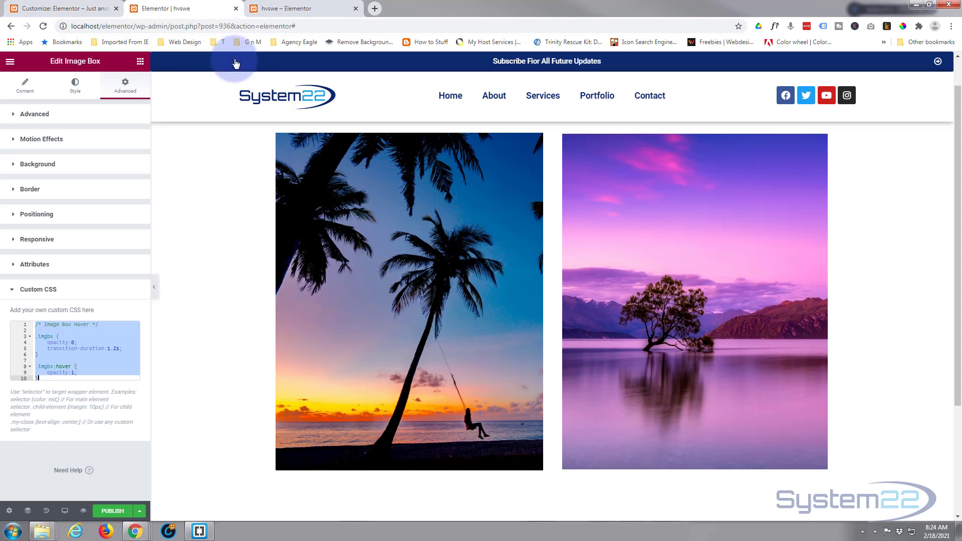
# - Delete the pasted Image Box Hover rules and spare blank lines from Additional CSS, publish the customizer, and return to the Elementor editor
pyautogui.click(55, 9)
pyautogui.moveTo(26, 212); pyautogui.dragTo(15, 124)
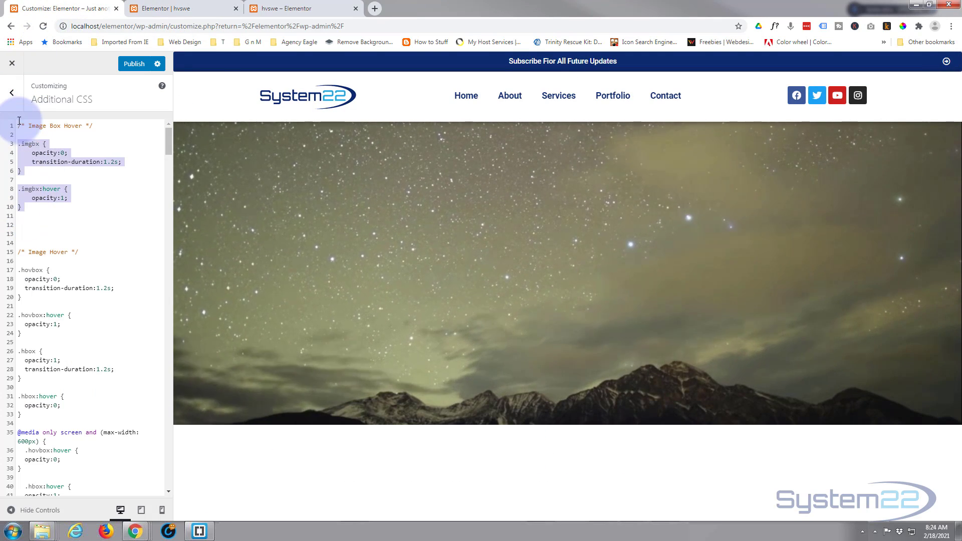
pyautogui.press('BackSpace')
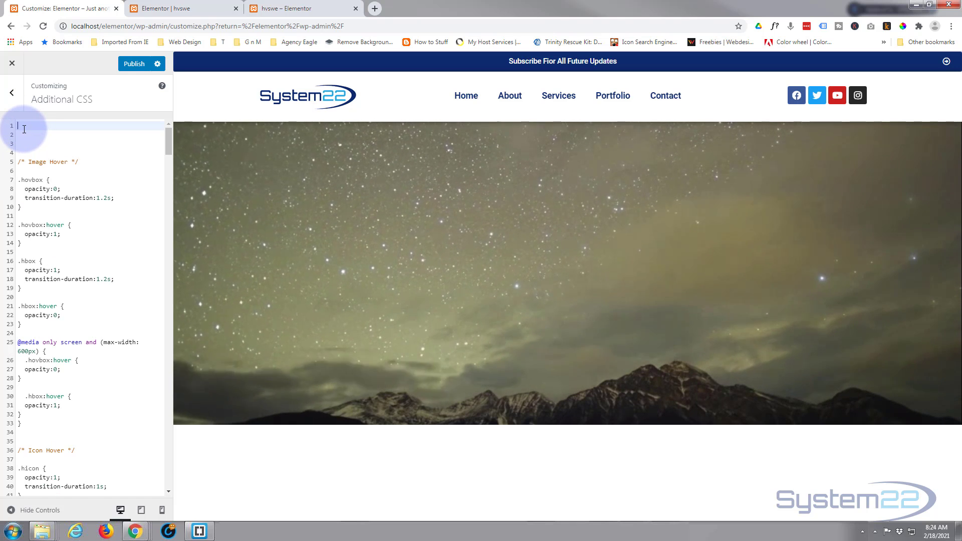
pyautogui.press('Delete')
pyautogui.press('Delete')
pyautogui.press('Delete')
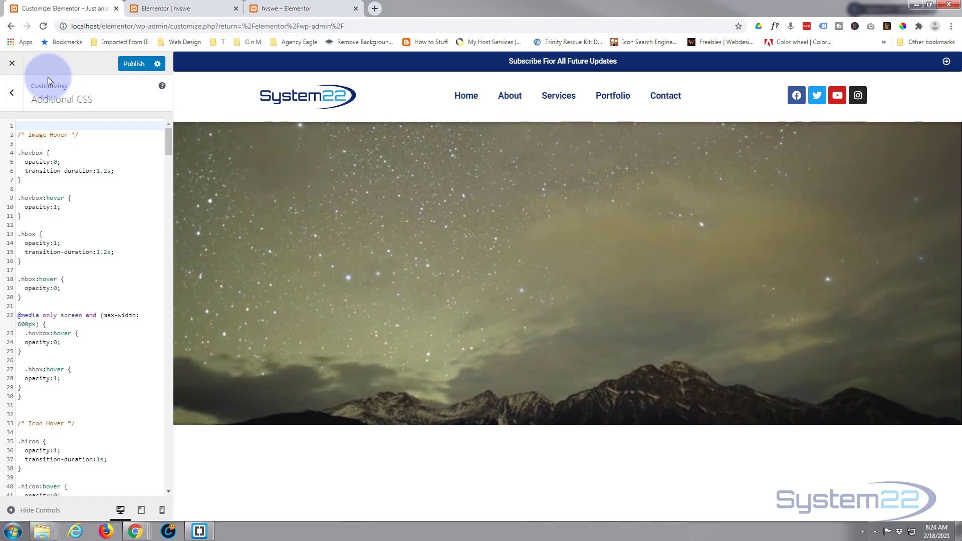
pyautogui.click(135, 65)
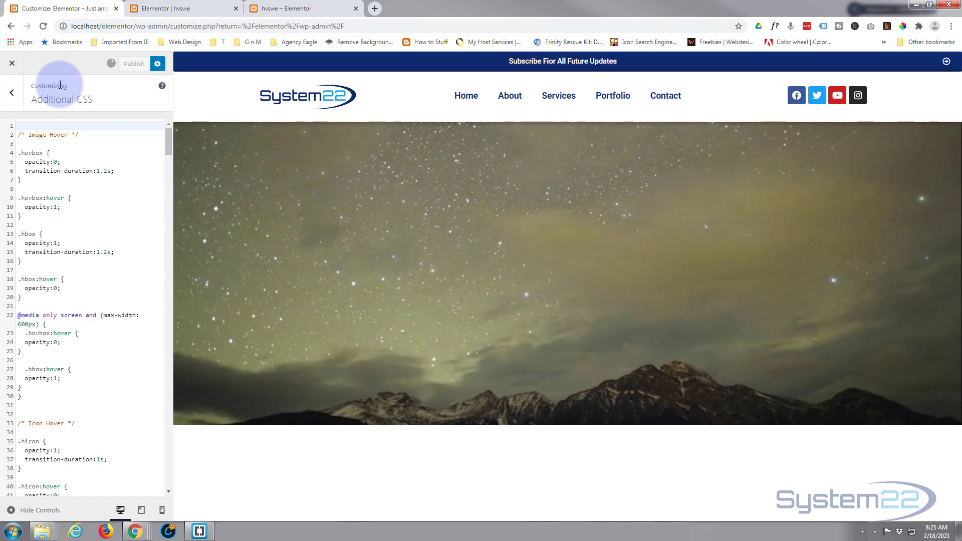
pyautogui.click(168, 9)
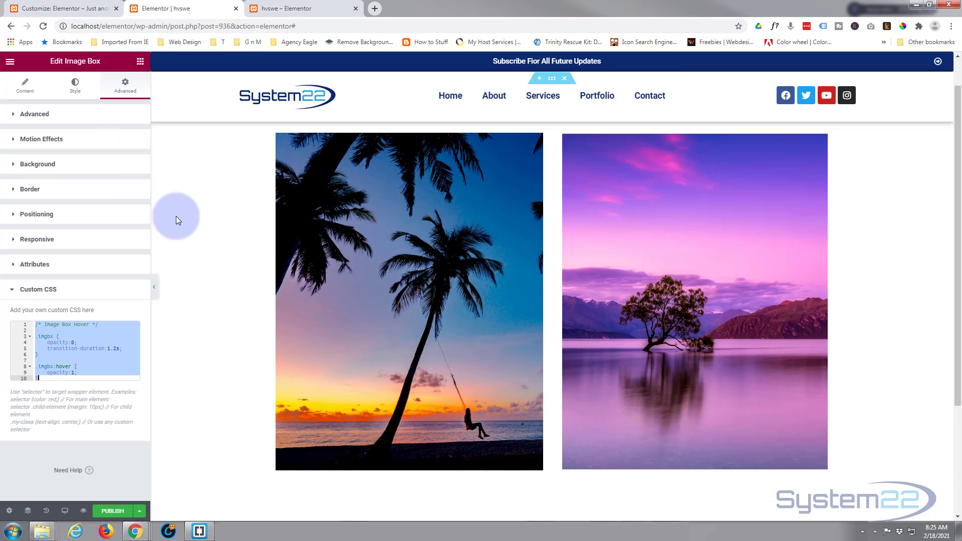
# - Reverse the image box's hover fade in its custom CSS: set opacity to 1 for .imgbx and 0 for .imgbx:hover
pyautogui.moveTo(464, 314)
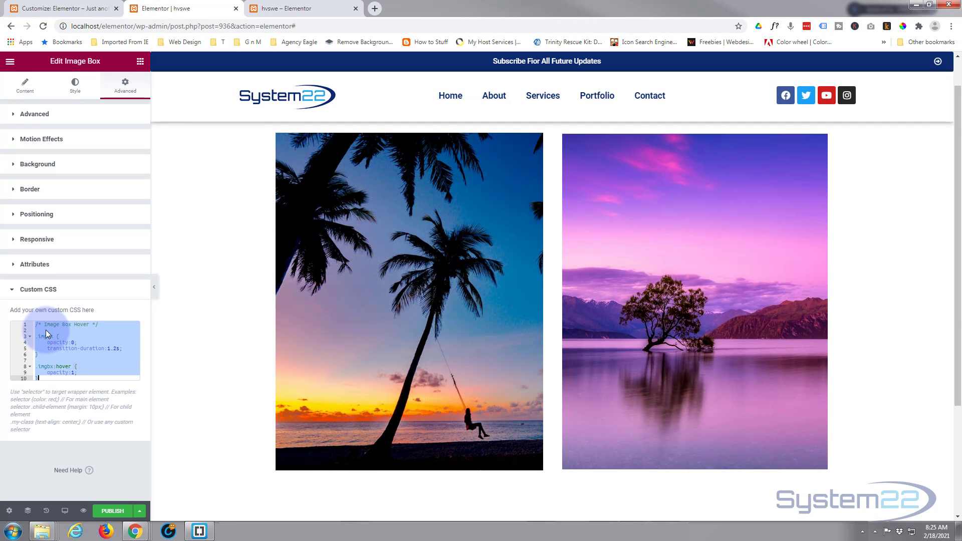
pyautogui.click(72, 343)
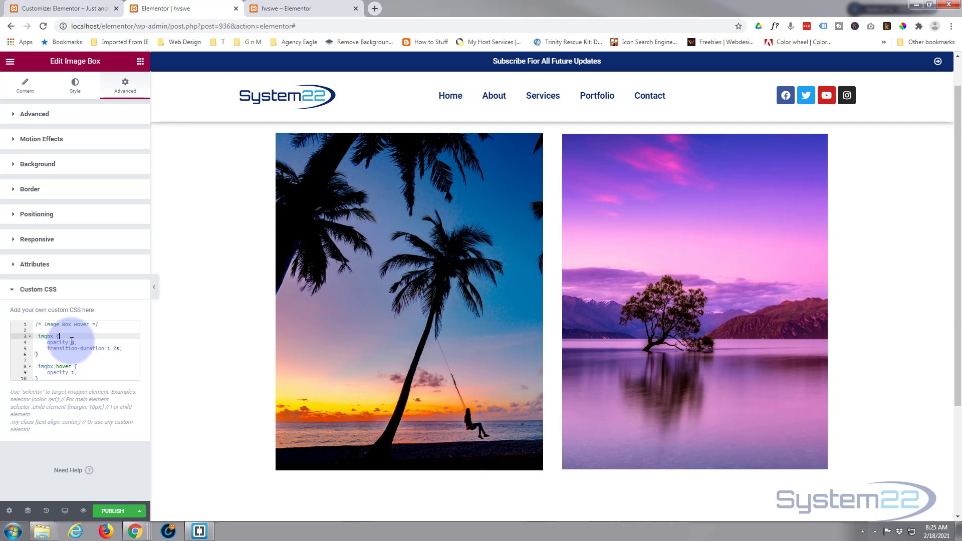
pyautogui.doubleClick(72, 343)
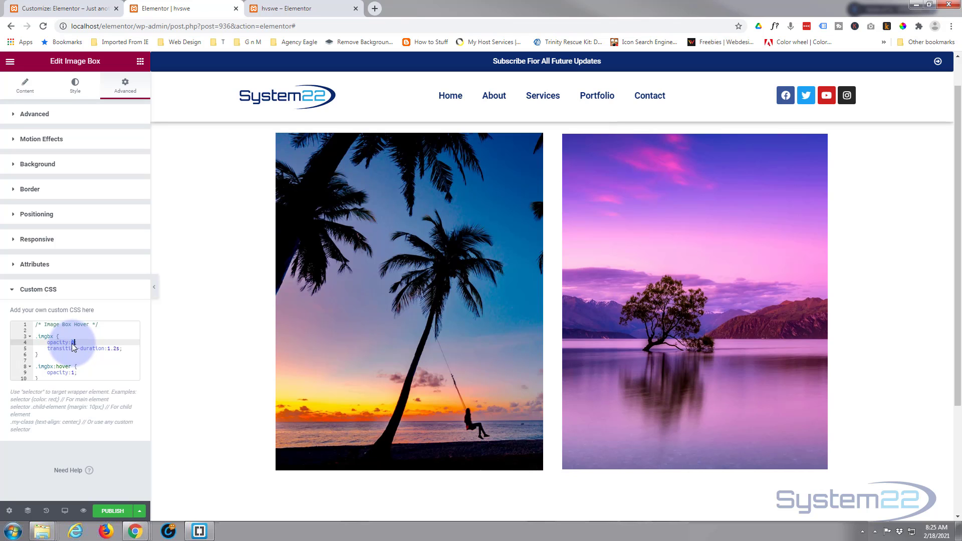
pyautogui.write('1')
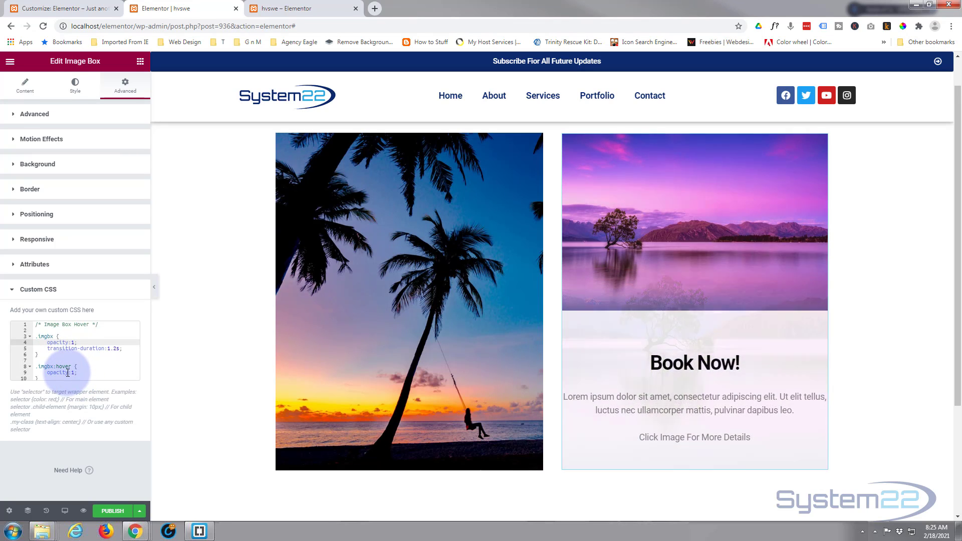
pyautogui.doubleClick(73, 372)
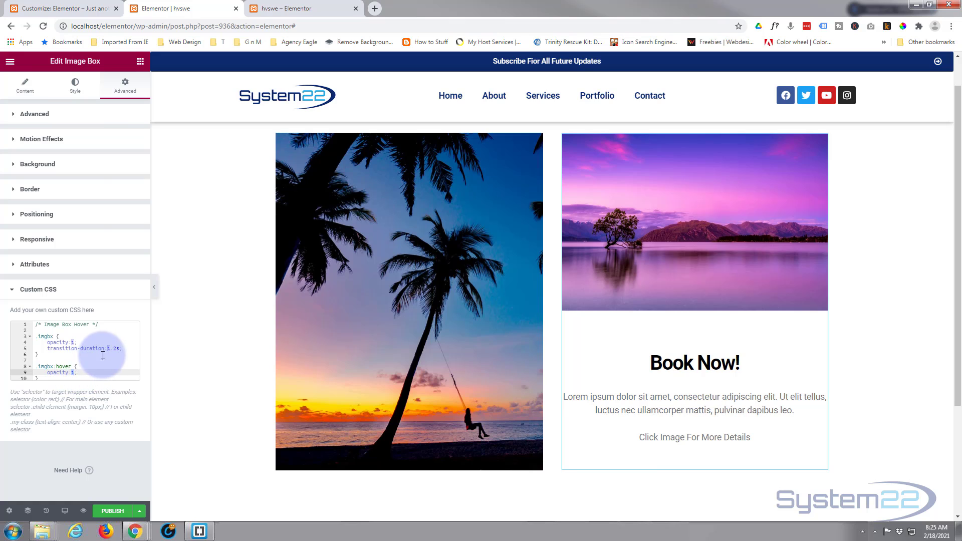
pyautogui.write('0')
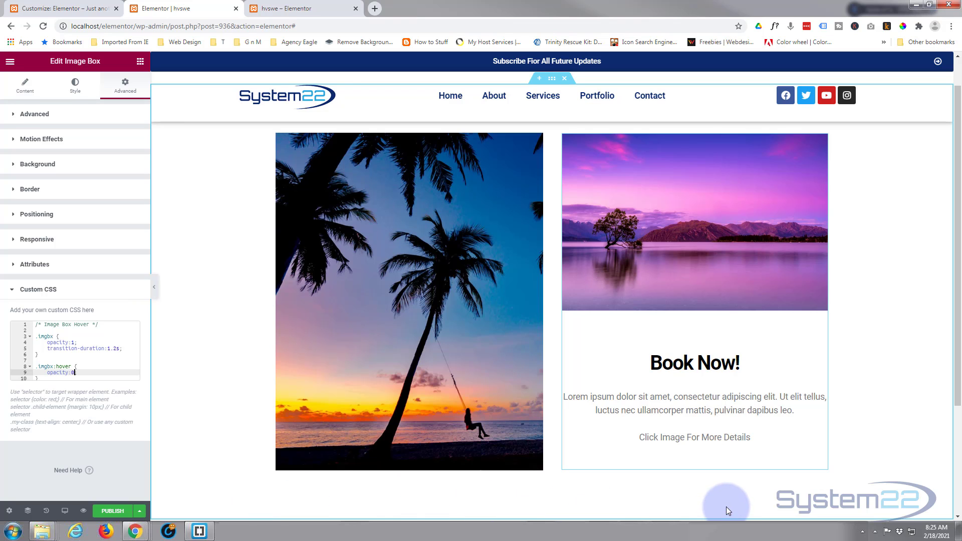
# - Preview the page changes and compare the hover effects of the Book Now! and Book Today image boxes
pyautogui.moveTo(661, 440)
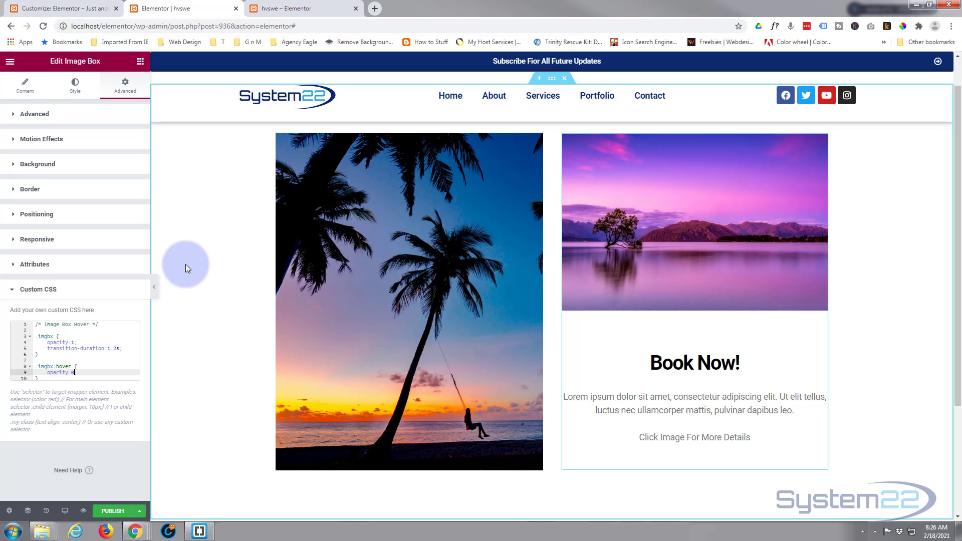
pyautogui.click(84, 510)
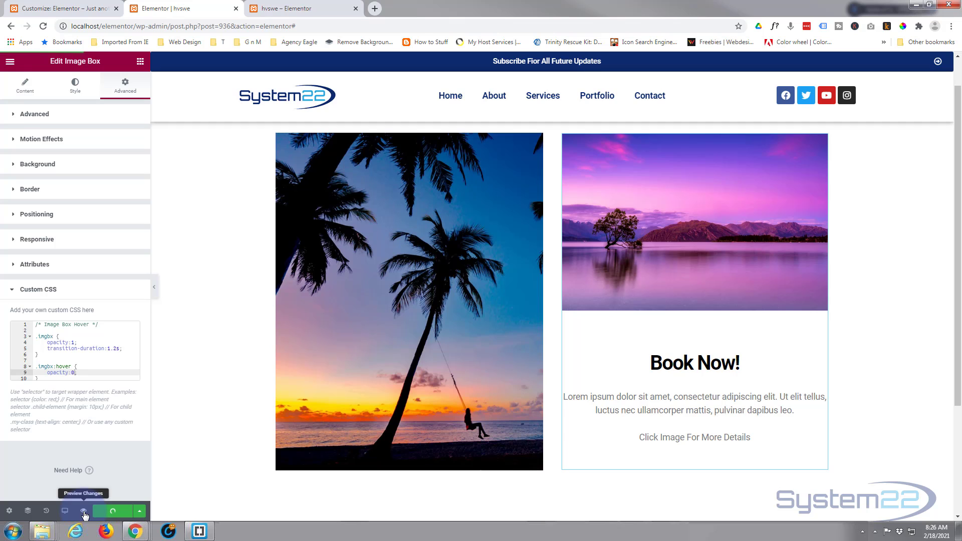
pyautogui.click(83, 511)
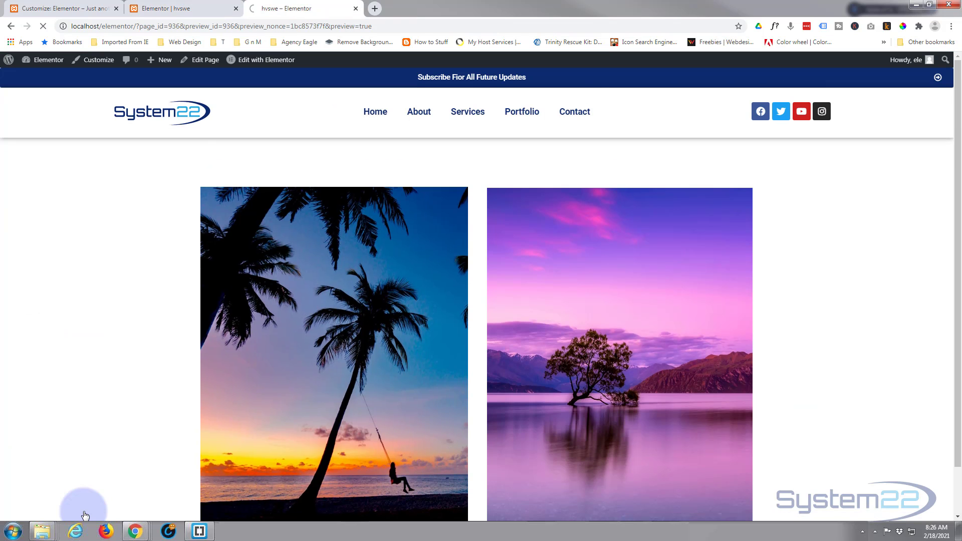
pyautogui.scroll(-1, 101, 356)
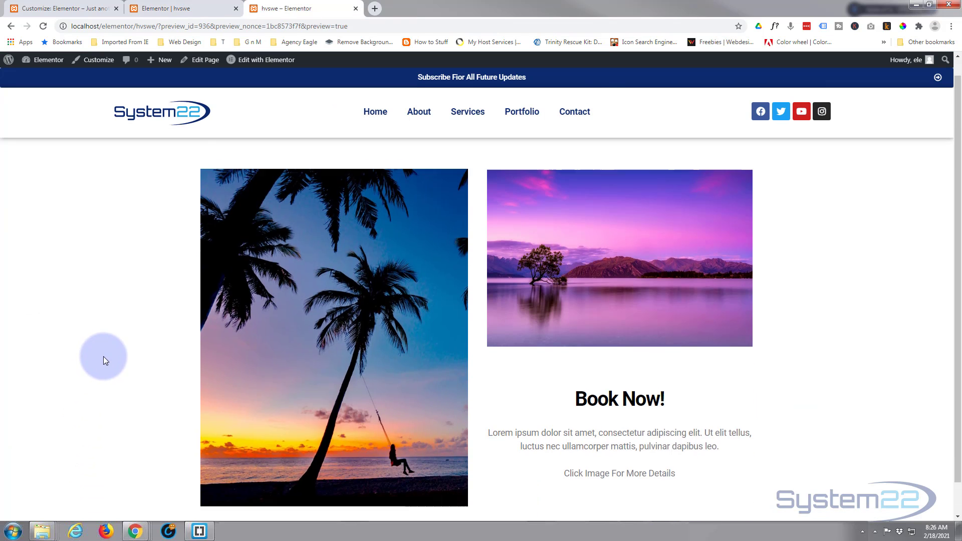
pyautogui.moveTo(955, 294); pyautogui.dragTo(956, 285)
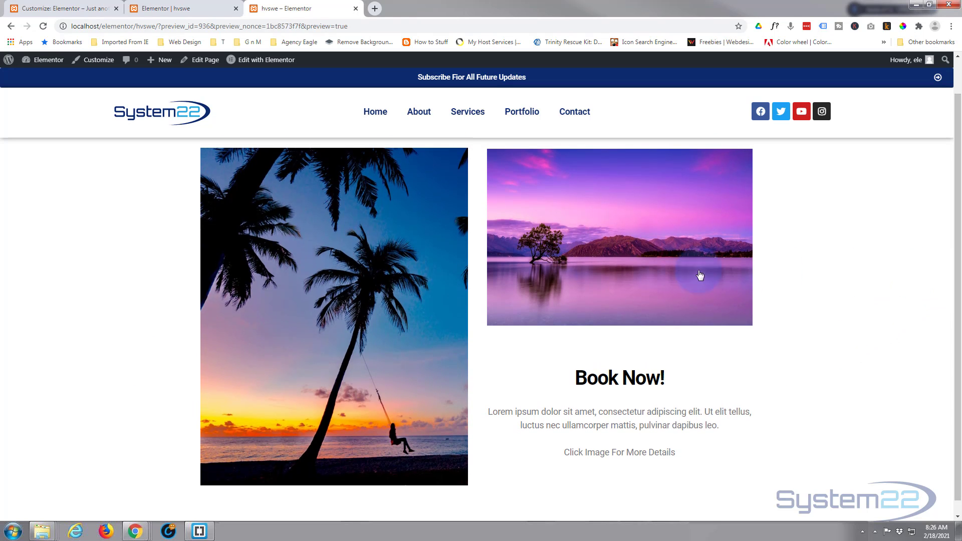
pyautogui.moveTo(598, 275)
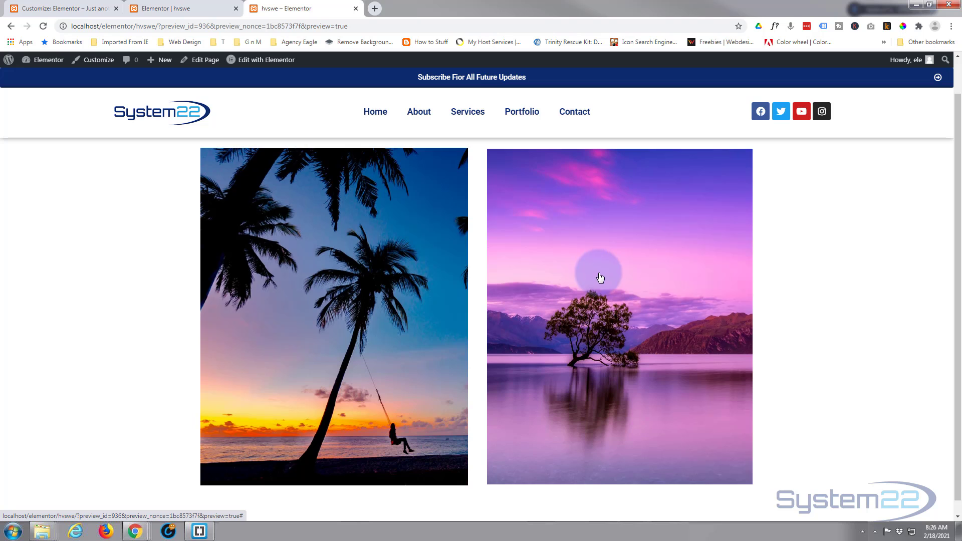
pyautogui.moveTo(285, 252)
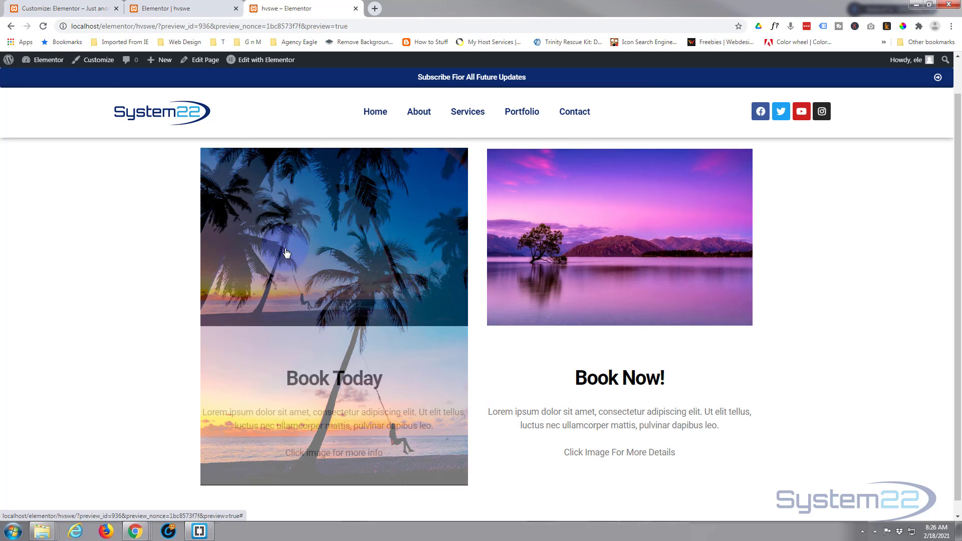